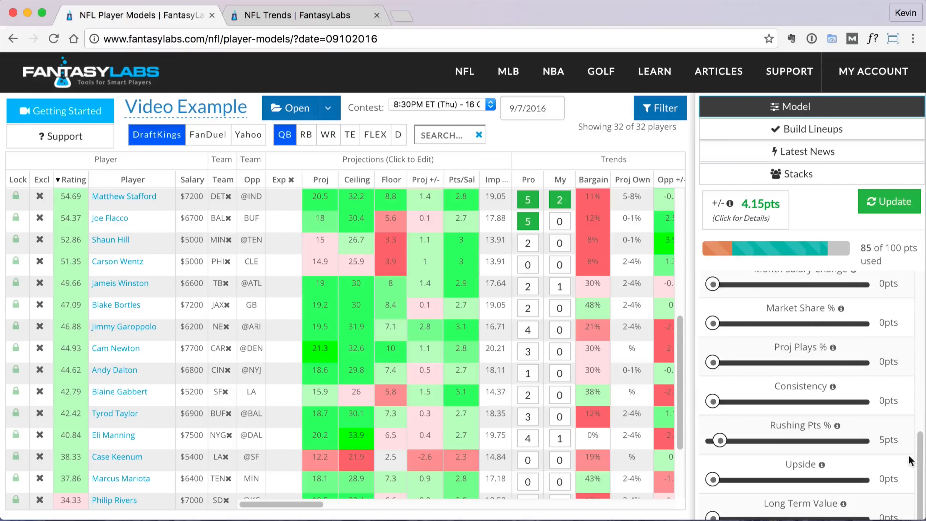
# Step: Set the model's Upside weight to 10 points and its Pro Trends Rating weight to 5 points
pyautogui.moveTo(917, 459); pyautogui.dragTo(919, 459)
pyautogui.moveTo(723, 482); pyautogui.dragTo(730, 481)
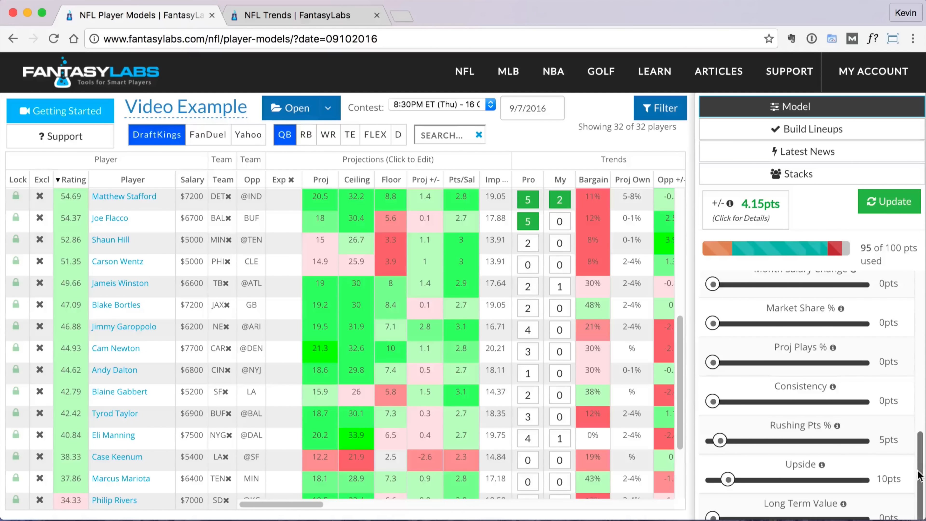
pyautogui.moveTo(920, 476); pyautogui.dragTo(919, 412)
pyautogui.moveTo(714, 378); pyautogui.dragTo(730, 381)
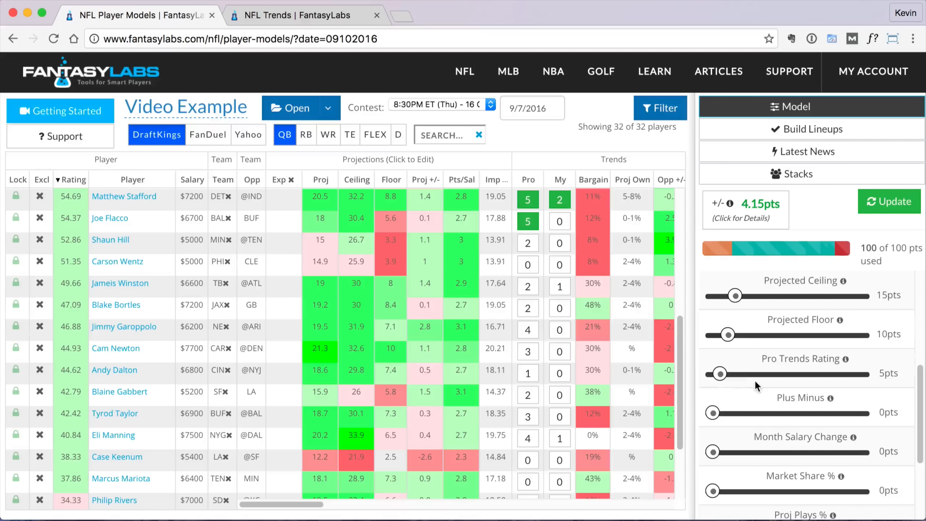
# Step: Set the Vegas Score weight to 15 points and the Bargain Rating weight to 5 points, and update the player ratings
pyautogui.moveTo(919, 408); pyautogui.dragTo(920, 310)
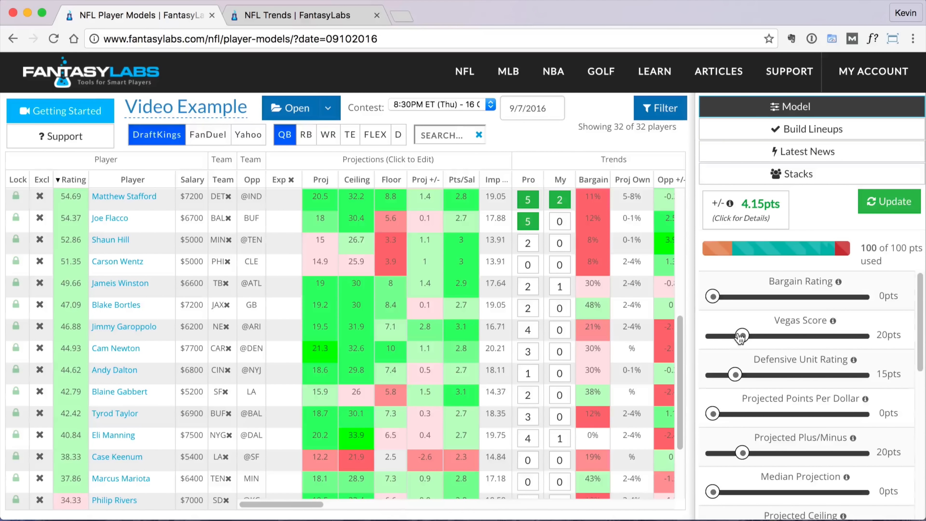
pyautogui.moveTo(742, 337); pyautogui.dragTo(735, 337)
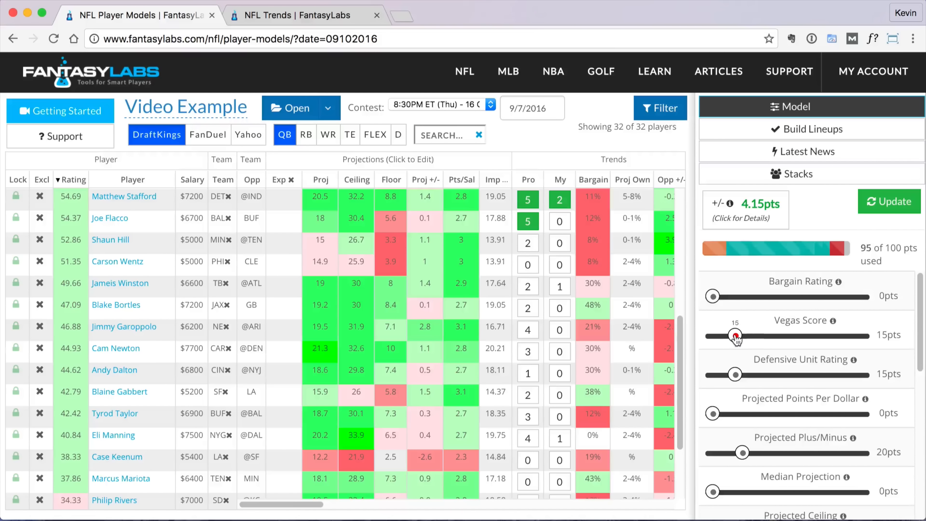
pyautogui.moveTo(713, 296); pyautogui.dragTo(720, 296)
pyautogui.moveTo(921, 316)
pyautogui.mouseDown()
pyautogui.moveTo(920, 452)
pyautogui.moveTo(920, 319)
pyautogui.mouseUp()
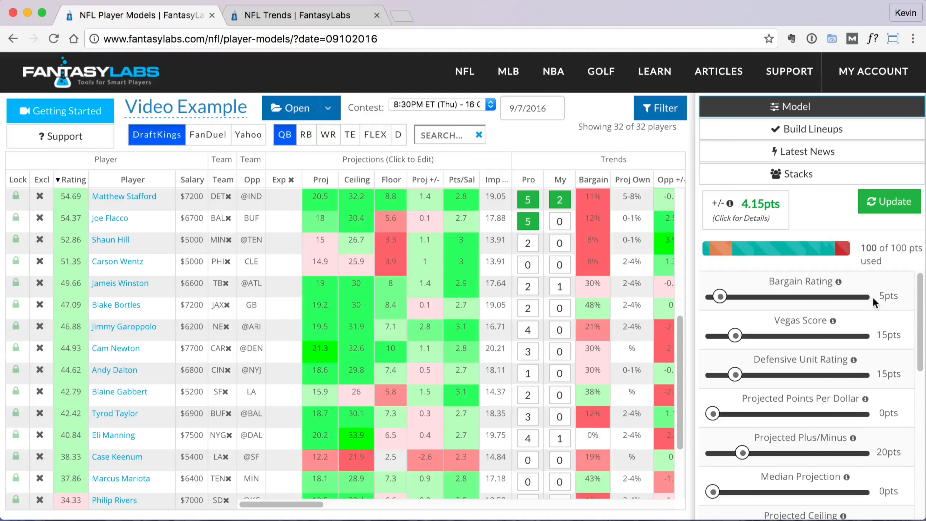
pyautogui.moveTo(920, 301); pyautogui.dragTo(923, 248)
pyautogui.click(907, 210)
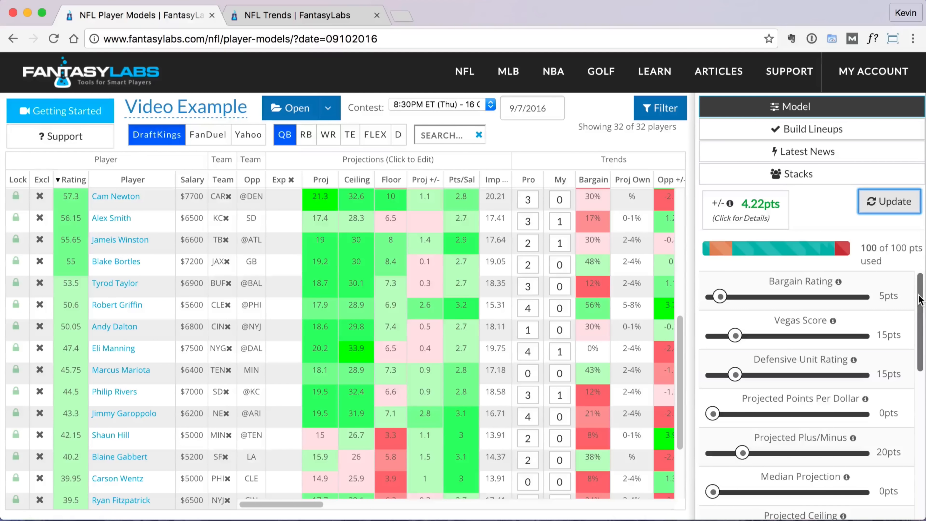
pyautogui.moveTo(920, 296)
pyautogui.mouseDown()
pyautogui.moveTo(920, 459)
pyautogui.moveTo(920, 281)
pyautogui.mouseUp()
pyautogui.moveTo(919, 322); pyautogui.dragTo(921, 478)
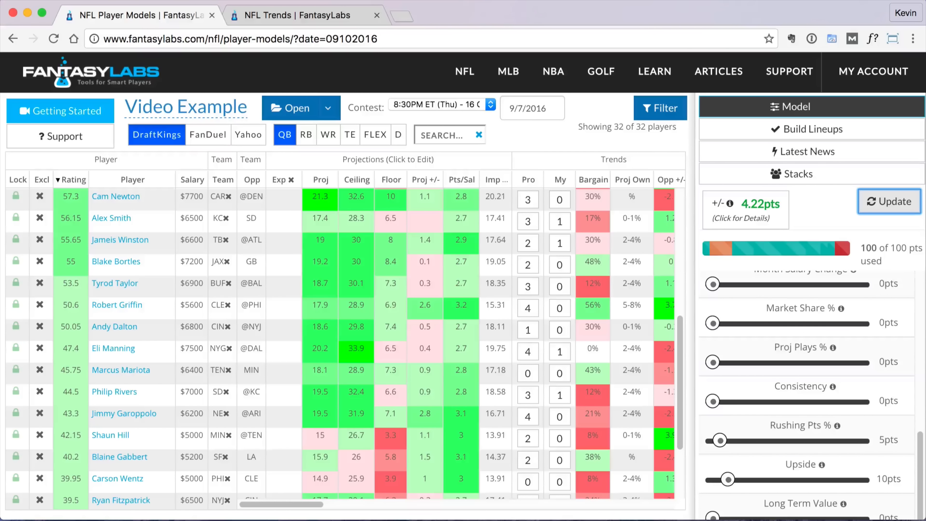
pyautogui.scroll(1, 922, 365)
pyautogui.moveTo(919, 432); pyautogui.dragTo(917, 278)
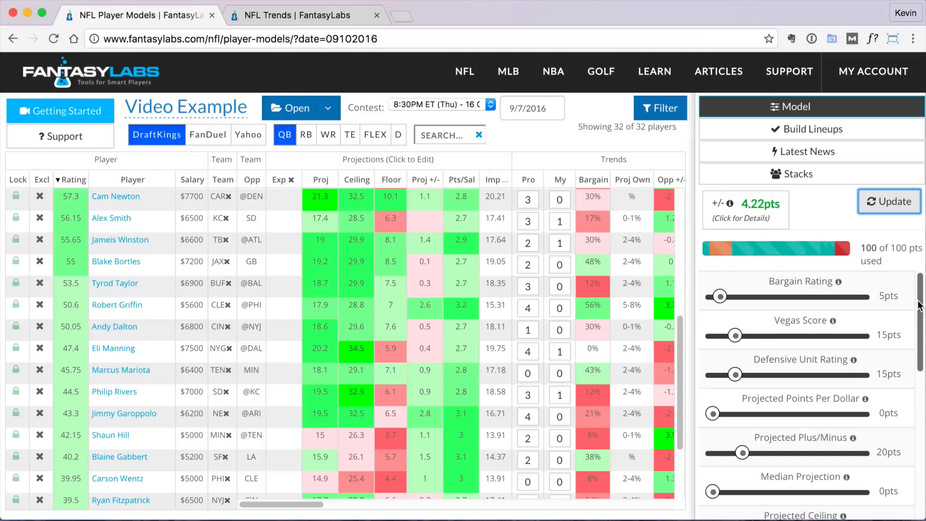
pyautogui.click(871, 205)
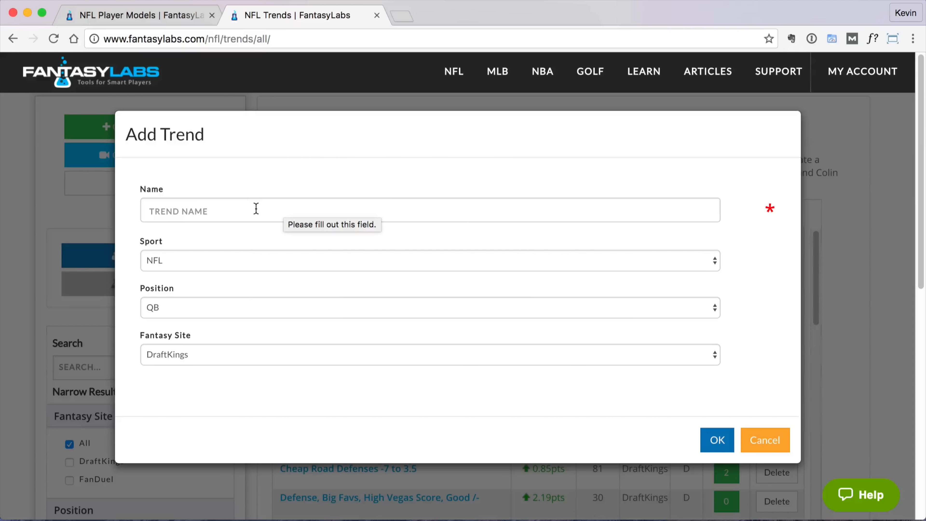
# Step: Name the new NFL quarterback trend for DraftKings Test and create it
pyautogui.click(216, 214)
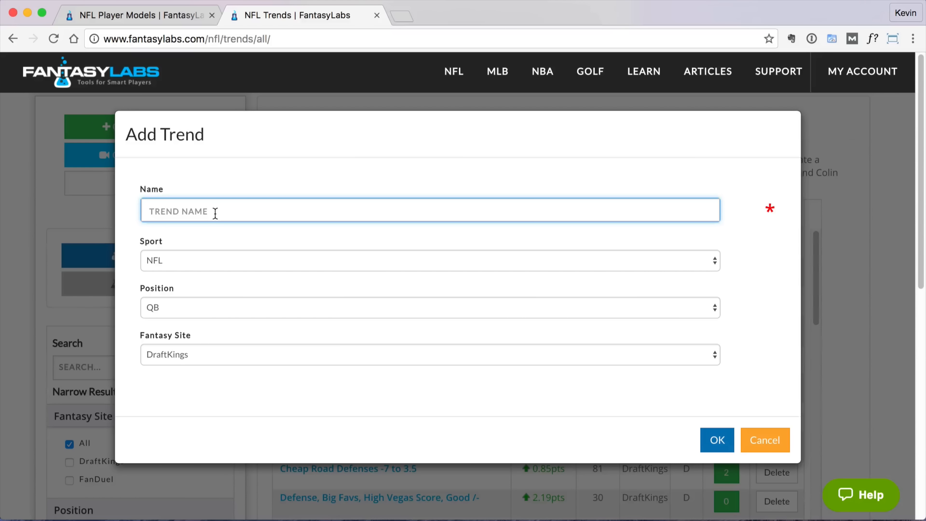
pyautogui.write('Test')
pyautogui.doubleClick(280, 175)
pyautogui.click(717, 440)
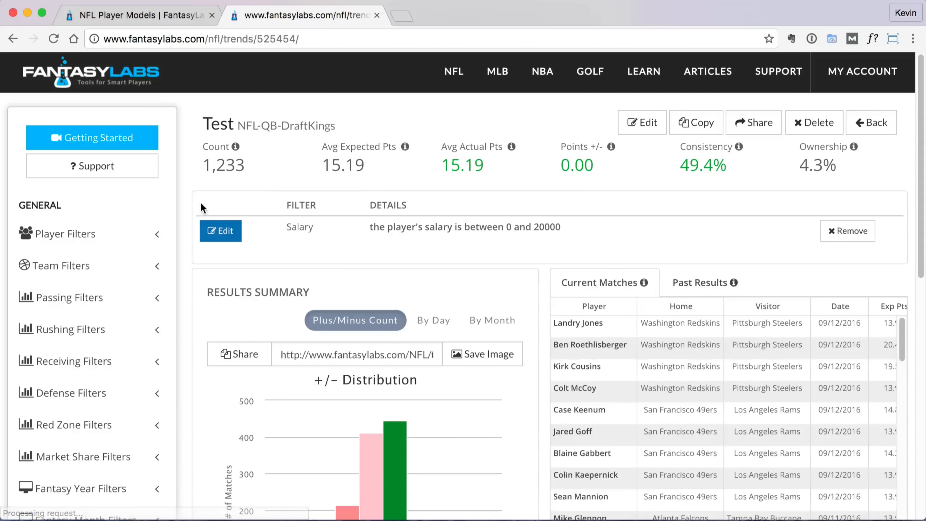
# Step: Edit the trend's Salary filter so the maximum player salary is 6000
pyautogui.click(103, 248)
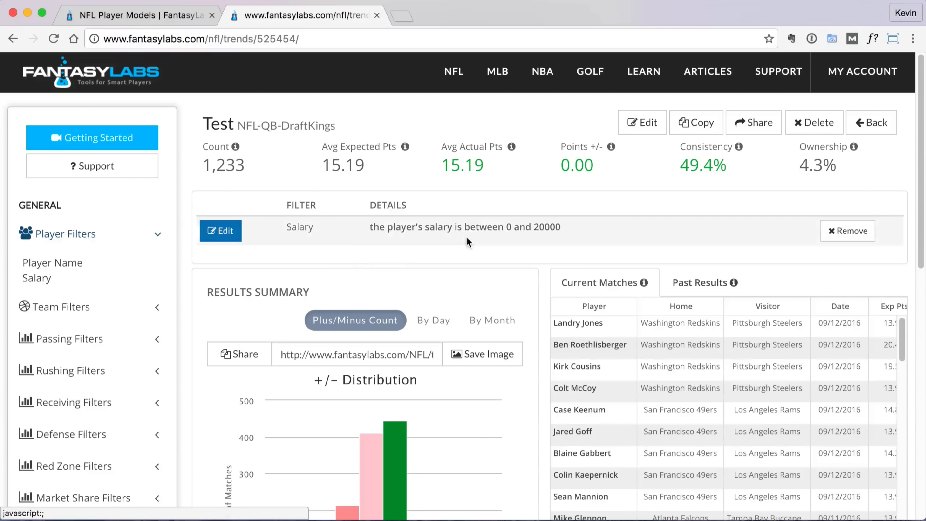
pyautogui.click(220, 230)
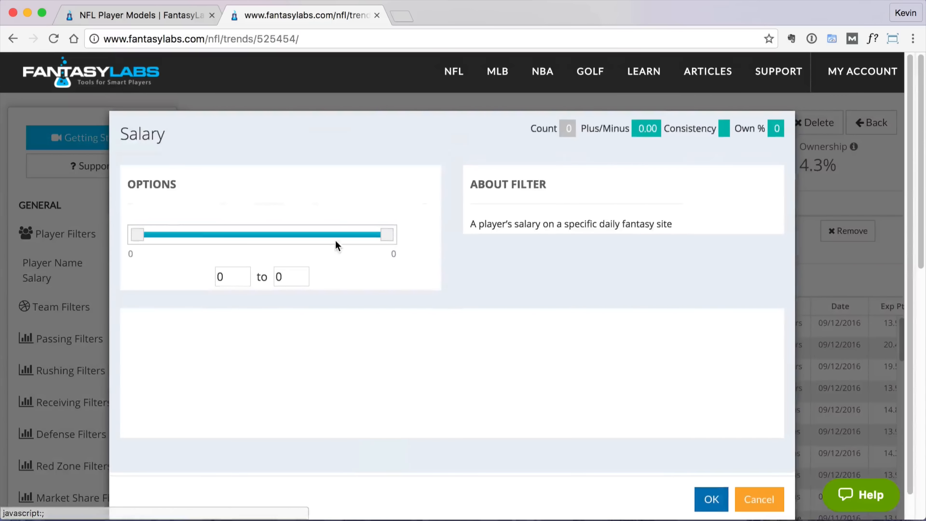
pyautogui.click(276, 278)
pyautogui.click(341, 281)
pyautogui.doubleClick(300, 272)
pyautogui.write('6000')
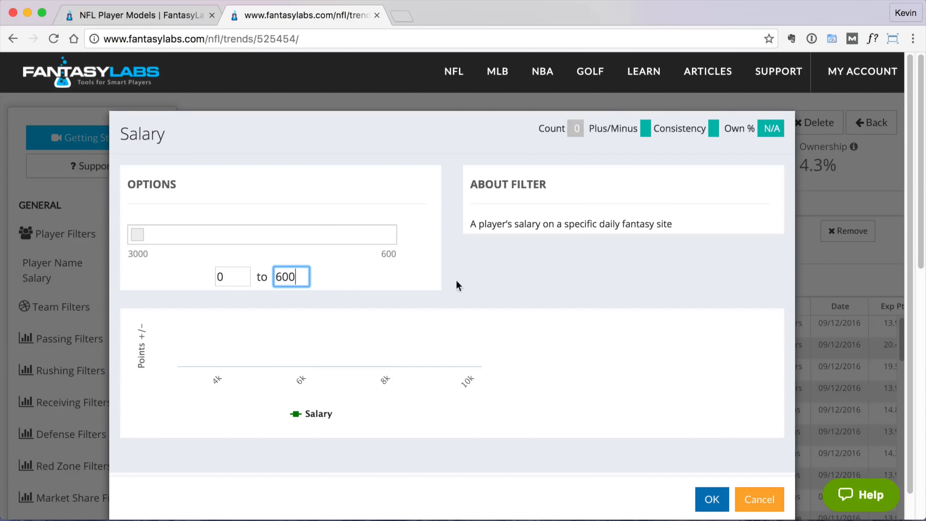
pyautogui.click(701, 509)
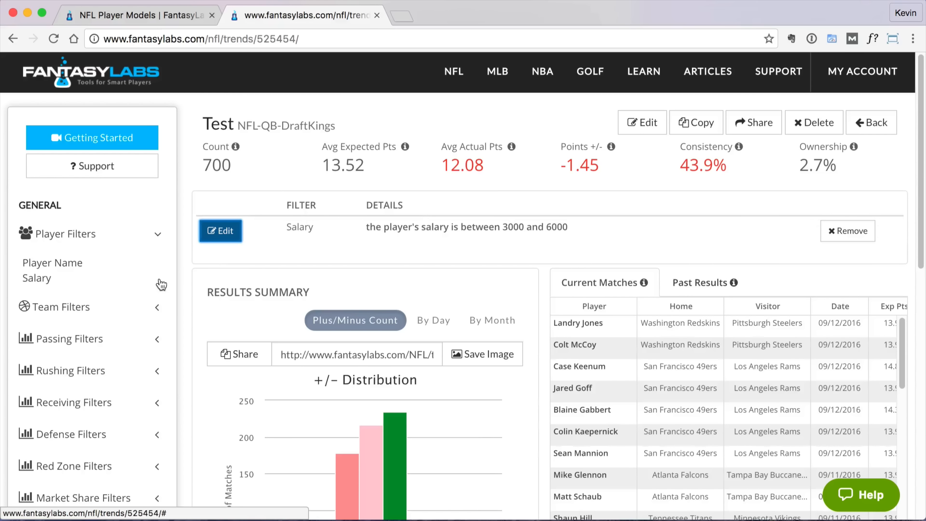
# Step: Add the Vegas filter Favorite / Dog to the trend with the Favorite option selected
pyautogui.click(128, 306)
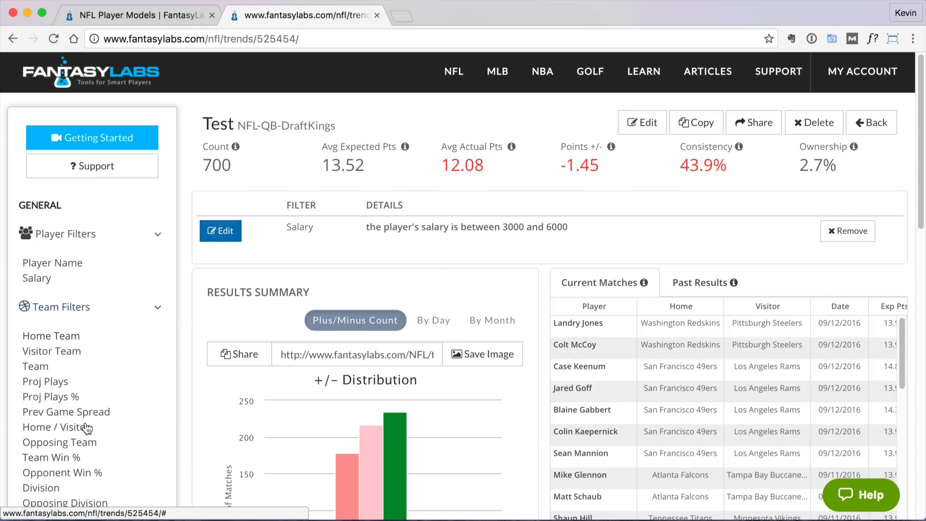
pyautogui.scroll(-3, 87, 429)
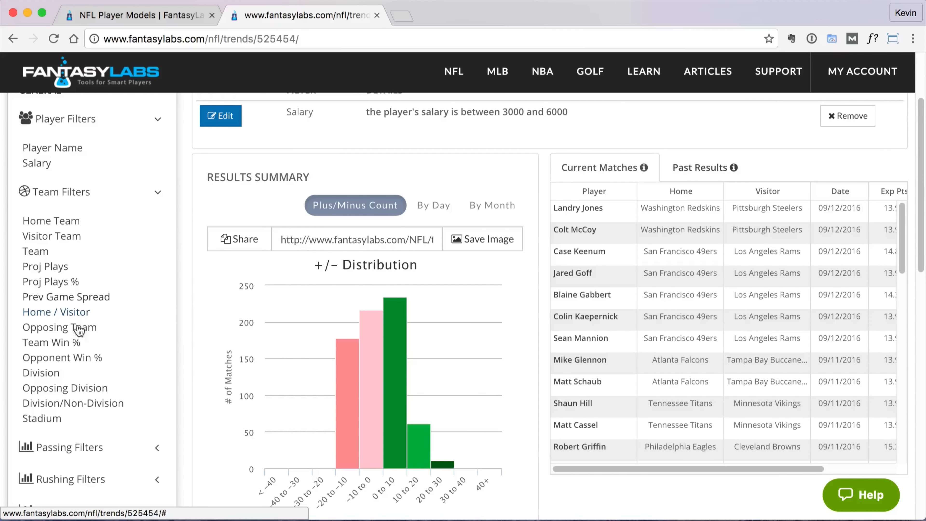
pyautogui.scroll(-9, 91, 360)
pyautogui.click(83, 359)
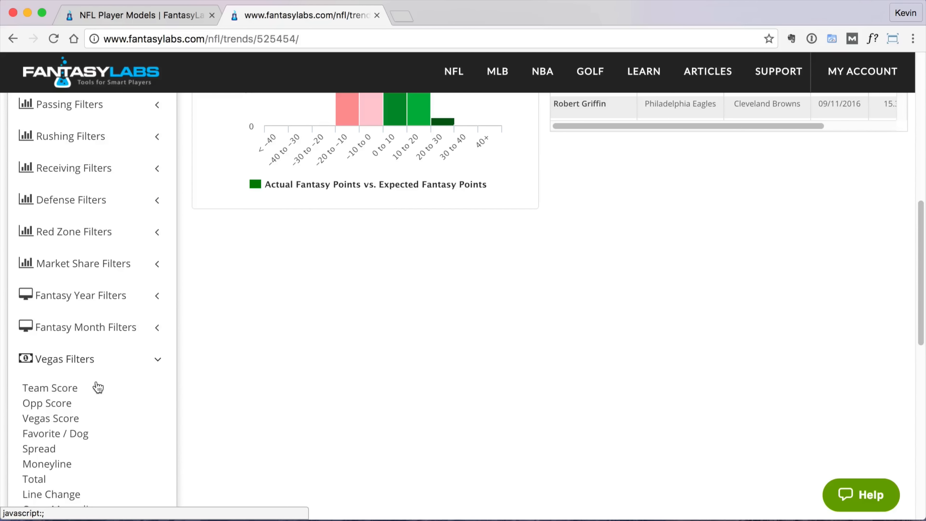
pyautogui.click(72, 434)
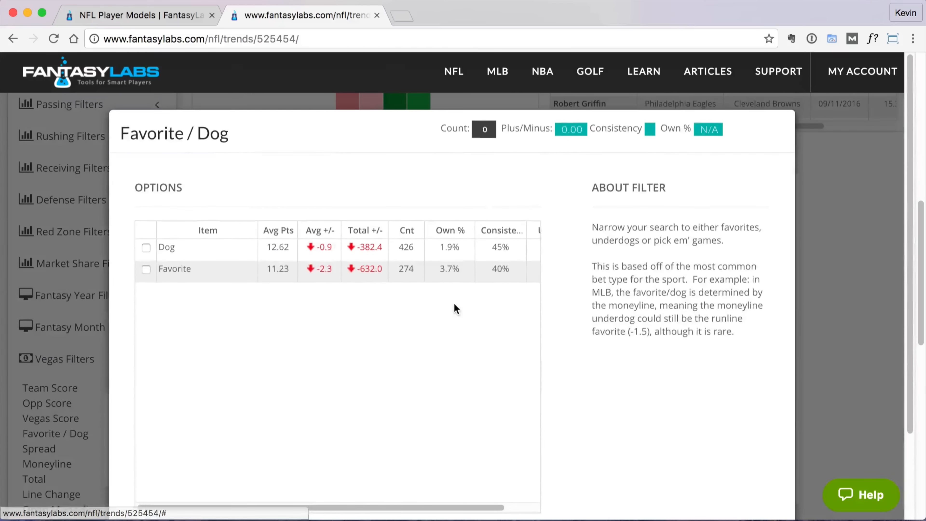
pyautogui.click(146, 271)
pyautogui.scroll(-7, 533, 351)
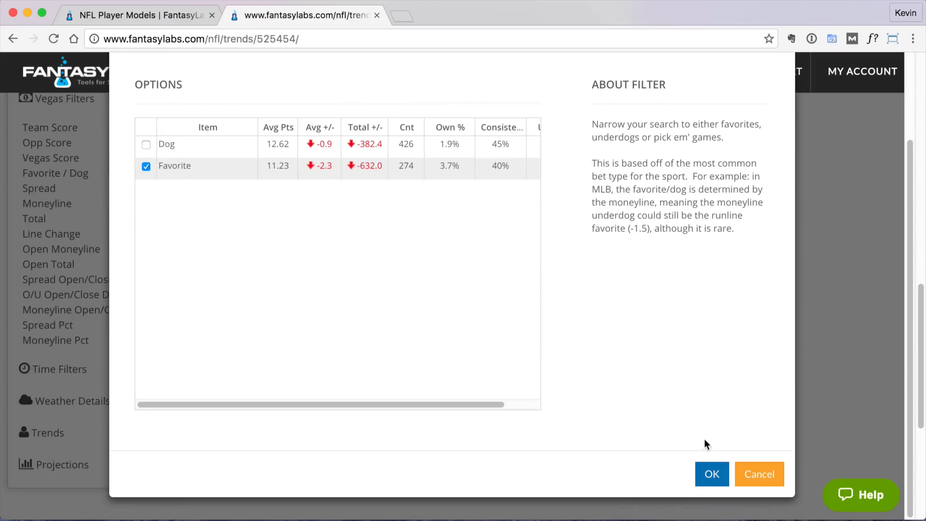
pyautogui.click(709, 474)
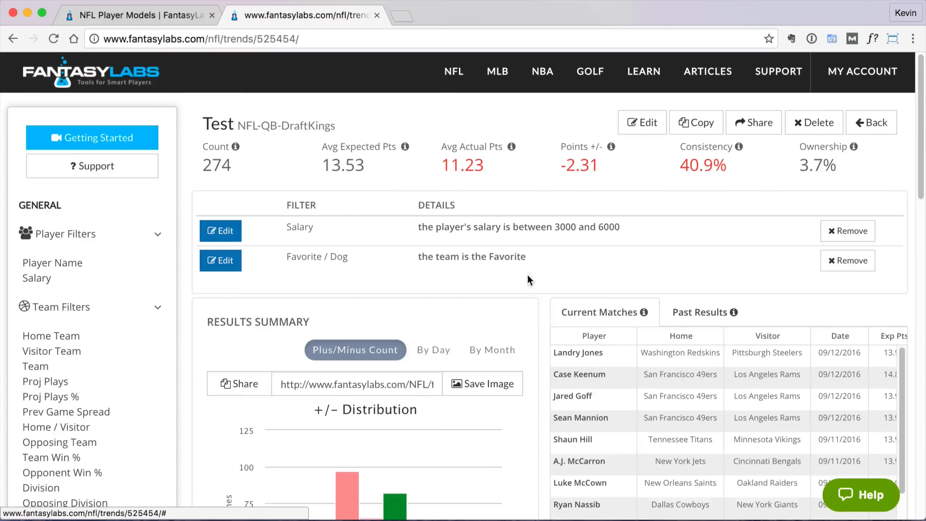
# Step: Change the trend's Favorite / Dog filter so only Dog is selected
pyautogui.click(221, 260)
pyautogui.click(146, 249)
pyautogui.click(146, 248)
pyautogui.click(146, 249)
pyautogui.scroll(-2, 378, 351)
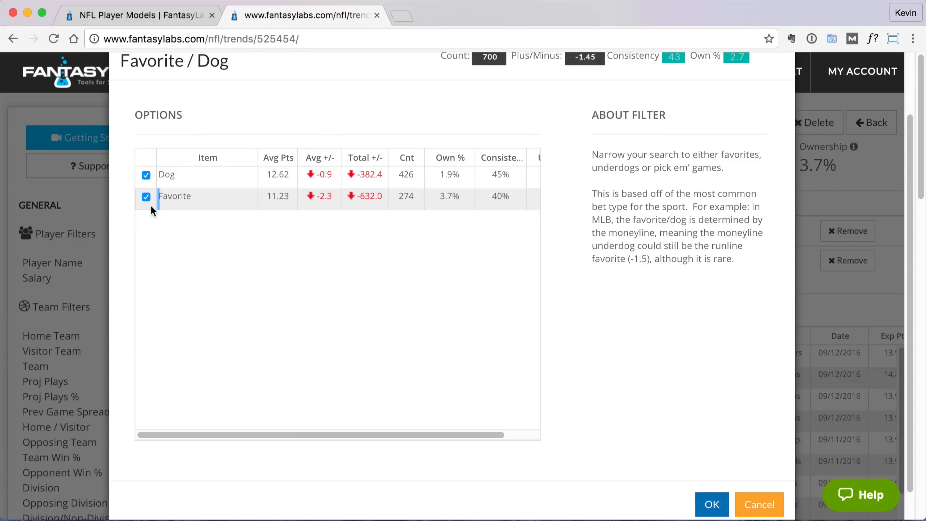
pyautogui.click(146, 197)
pyautogui.click(711, 503)
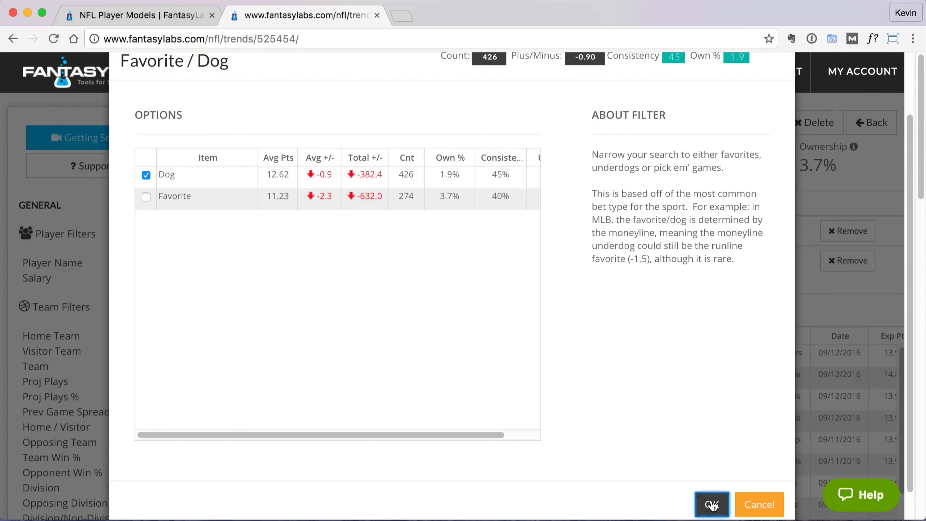
# Step: Add the Home / Visitor team filter to the trend, limited to Home teams
pyautogui.scroll(-5, 157, 334)
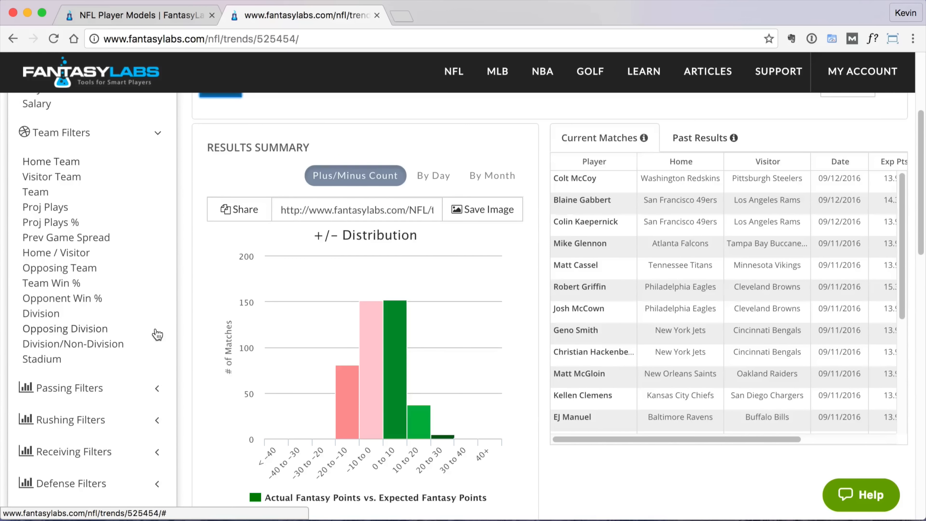
pyautogui.scroll(3, 157, 333)
pyautogui.click(59, 163)
pyautogui.click(59, 164)
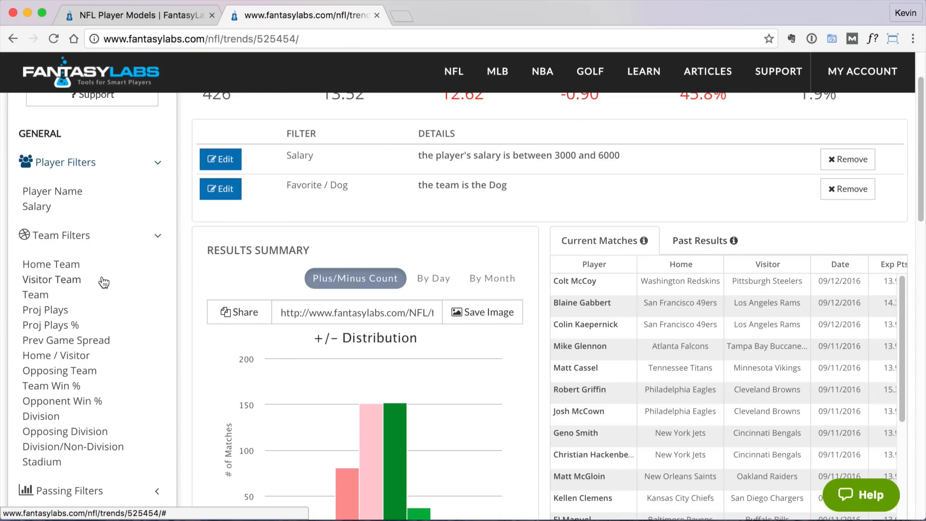
pyautogui.click(55, 355)
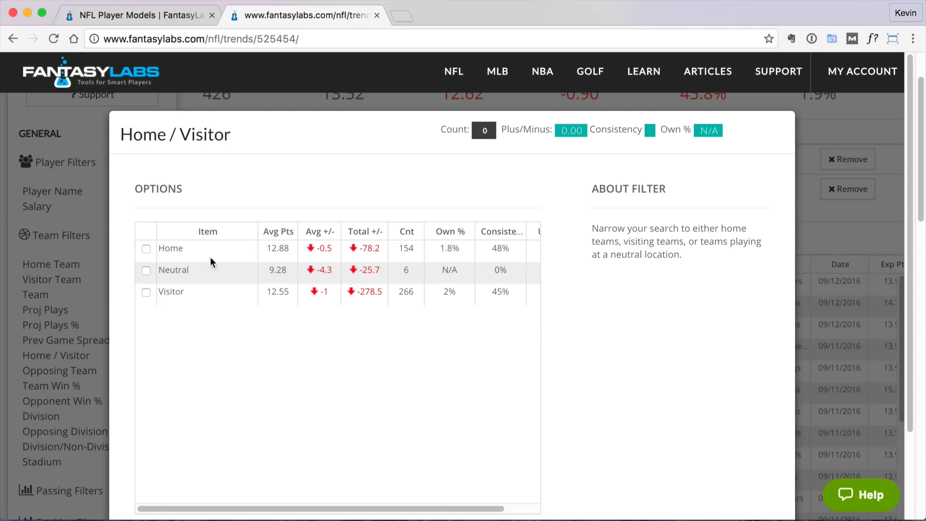
pyautogui.click(146, 249)
pyautogui.scroll(-3, 705, 376)
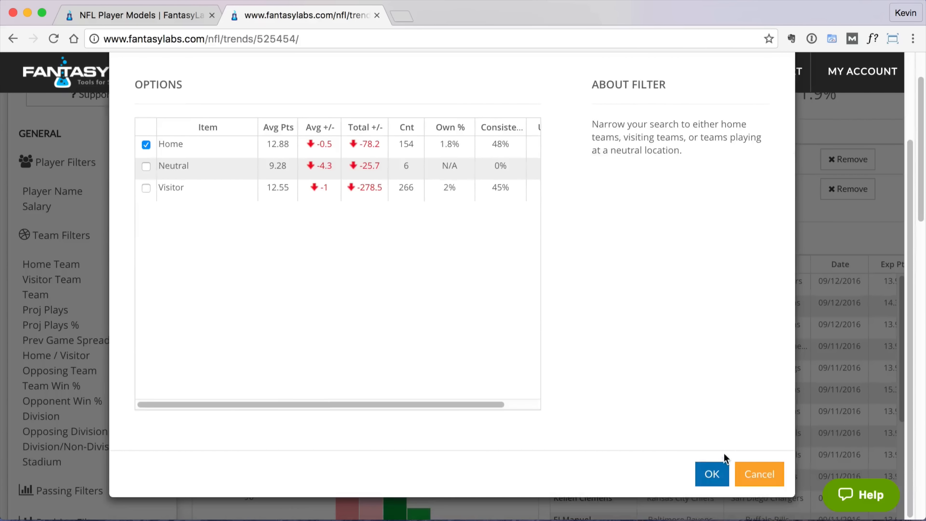
pyautogui.click(712, 473)
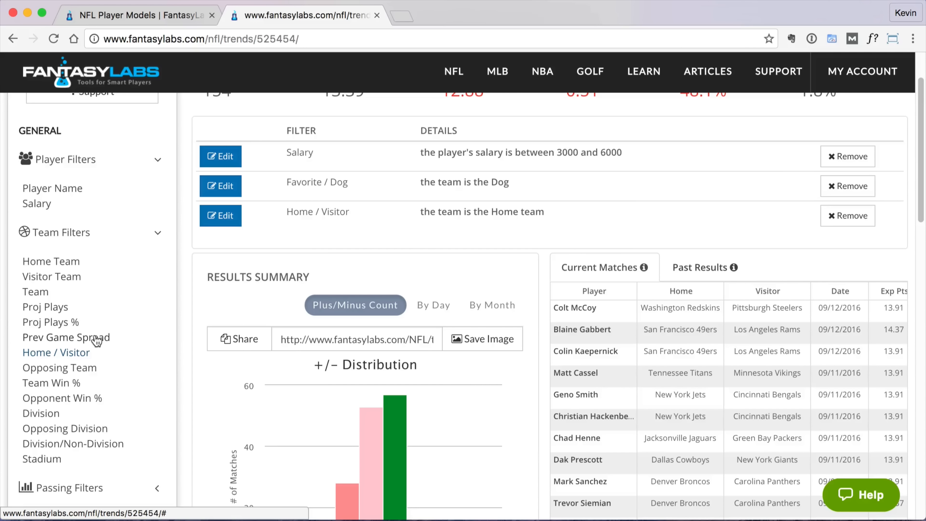
# Step: Add the Month time filter to the trend, limited to games played in November
pyautogui.scroll(-10, 96, 348)
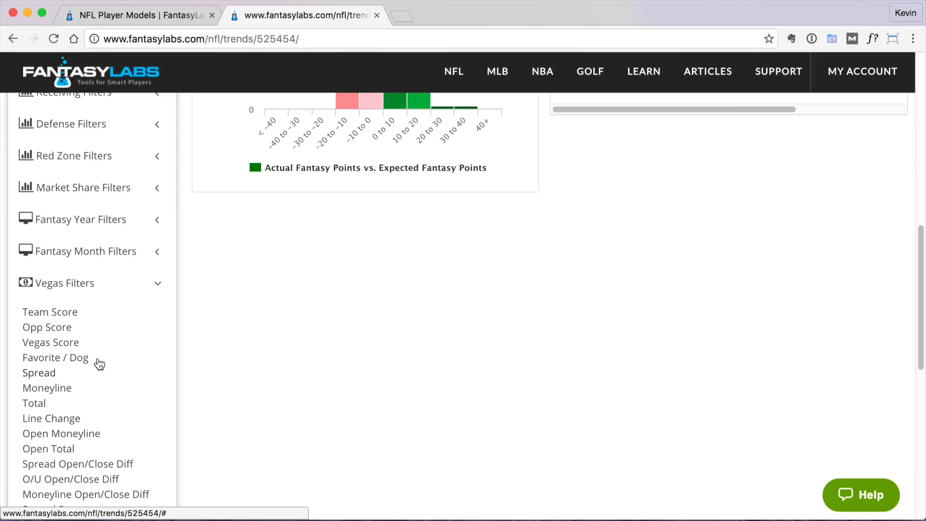
pyautogui.scroll(-3, 86, 297)
pyautogui.click(56, 418)
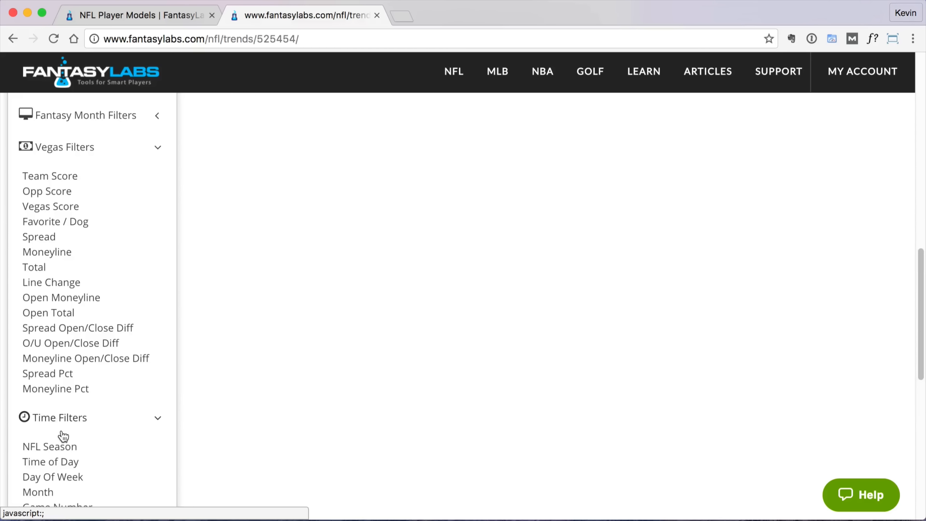
pyautogui.scroll(-4, 64, 430)
pyautogui.click(36, 303)
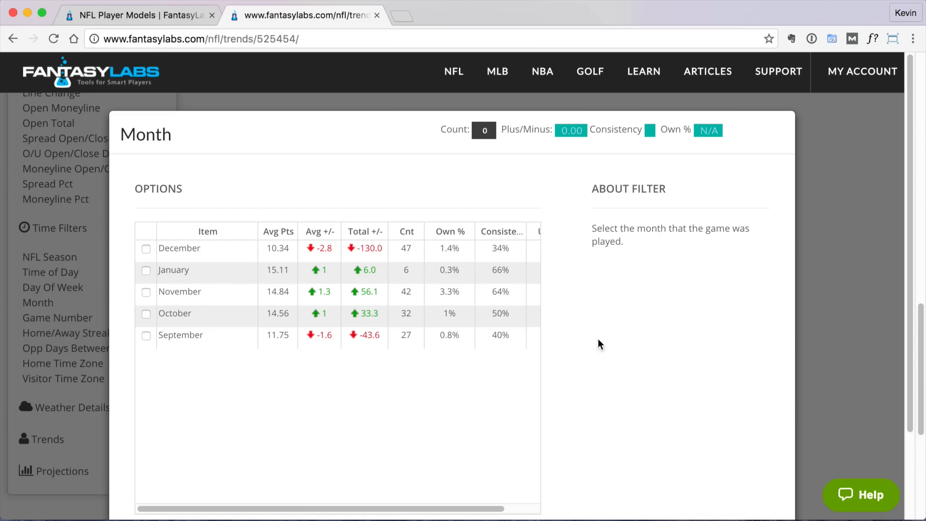
pyautogui.click(146, 292)
pyautogui.scroll(-3, 589, 327)
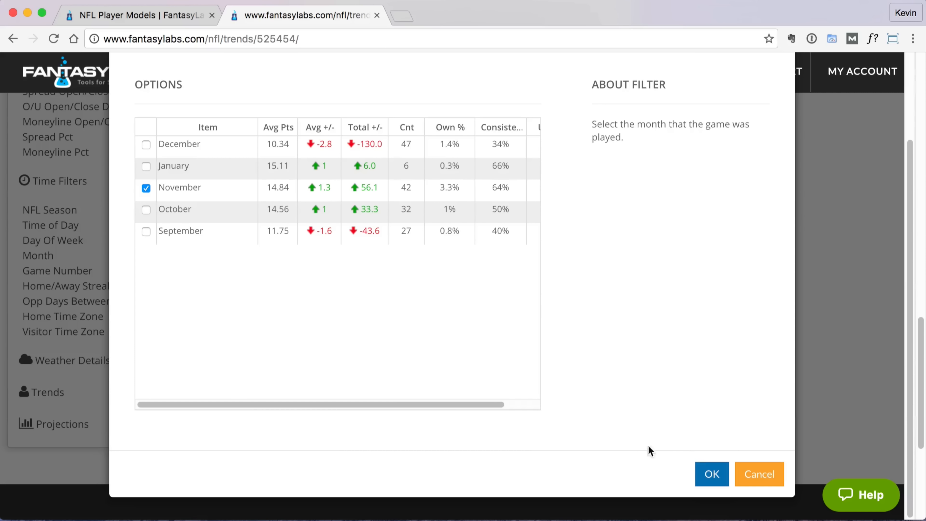
pyautogui.click(709, 473)
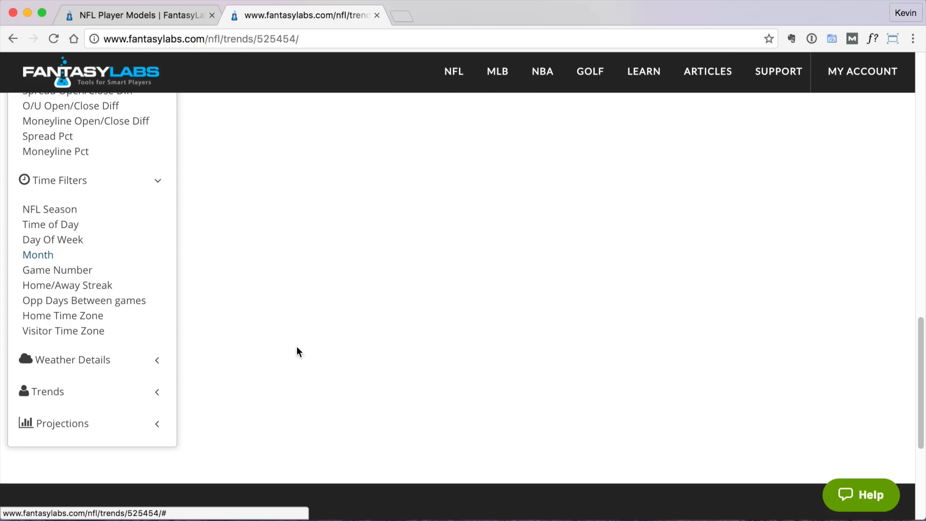
# Step: Add the Opponent Win % team filter to the trend, limited to 22 to 55 percent
pyautogui.scroll(15, 283, 332)
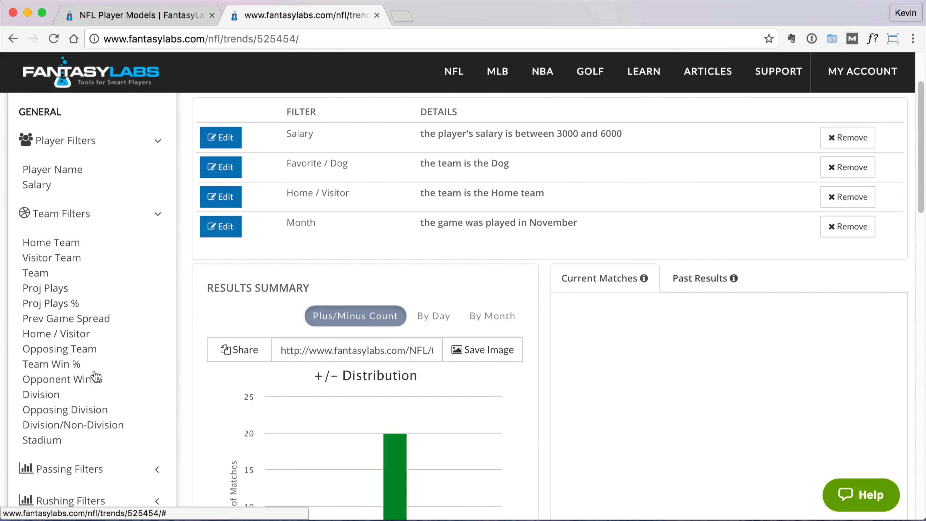
pyautogui.click(79, 380)
pyautogui.moveTo(297, 274); pyautogui.dragTo(270, 272)
pyautogui.write('55')
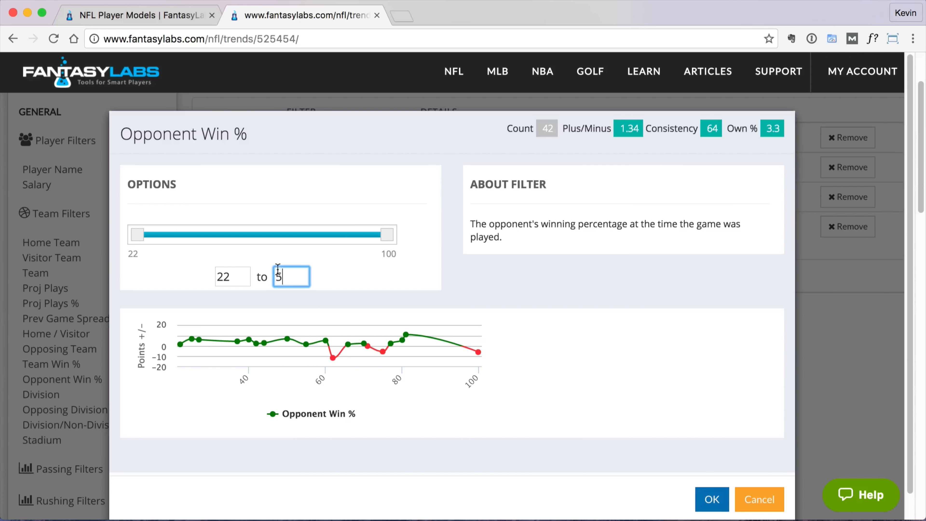
pyautogui.click(702, 486)
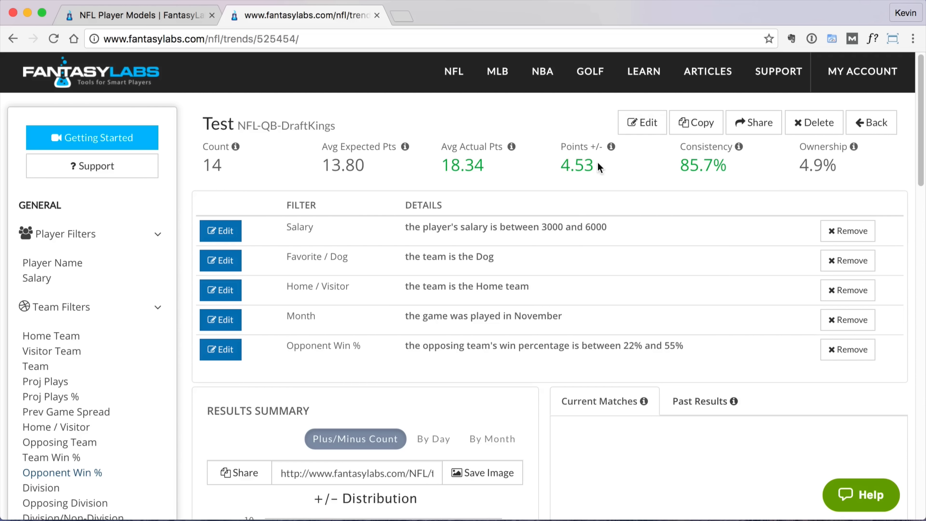
pyautogui.moveTo(606, 169); pyautogui.dragTo(555, 161)
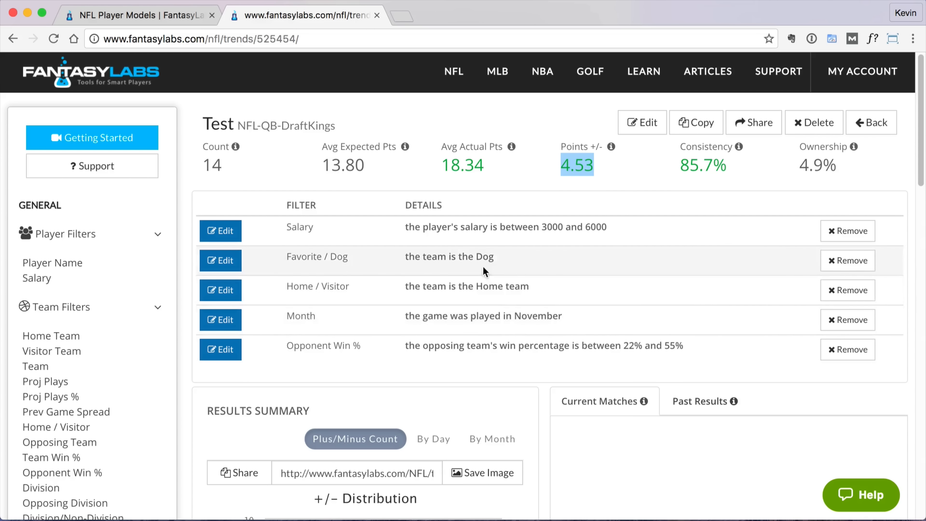
pyautogui.click(552, 164)
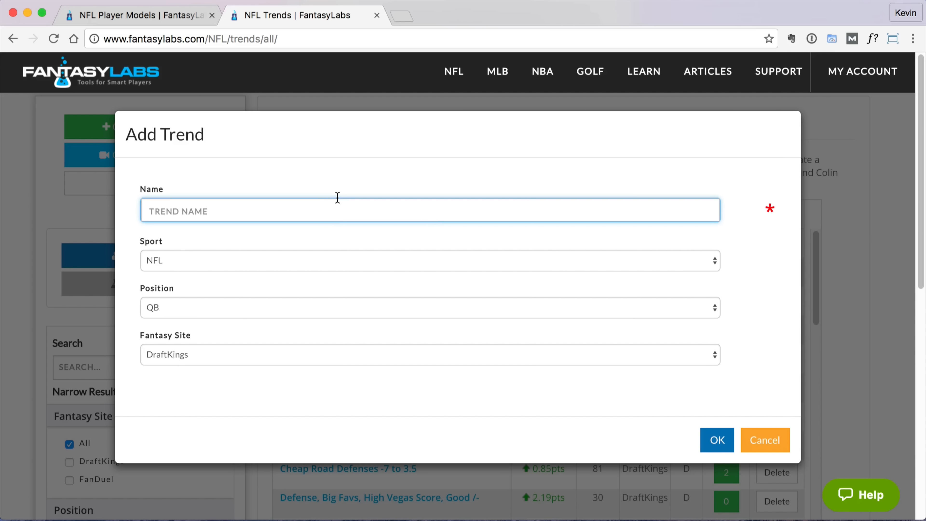
# Step: Enter "QBs in Weeks 4-10 vs Teams that are .500 Above" as the name of the new NFL QB DraftKings trend
pyautogui.write('QBs ')
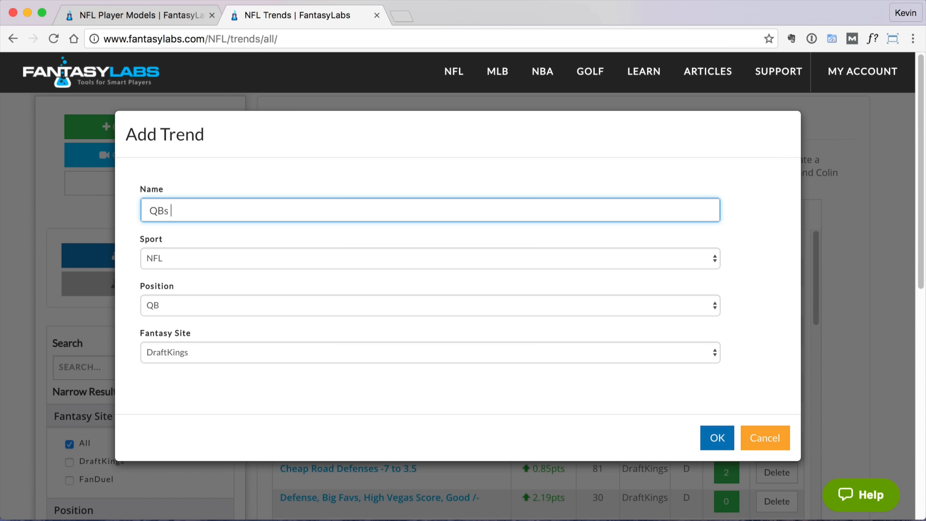
pyautogui.write('in')
pyautogui.write('4-12')
pyautogui.press('BackSpace')
pyautogui.write('0')
pyautogui.write('Weeks')
pyautogui.press('BackSpace')
pyautogui.press('BackSpace')
pyautogui.press('BackSpace')
pyautogui.press('BackSpace')
pyautogui.press('BackSpace')
pyautogui.press('BackSpace')
pyautogui.press('BackSpace')
pyautogui.press('BackSpace')
pyautogui.press('BackSpace')
pyautogui.press('BackSpace')
pyautogui.write('Week')
pyautogui.press('BackSpace')
pyautogui.write('s 4-10 vs Teams that ar')
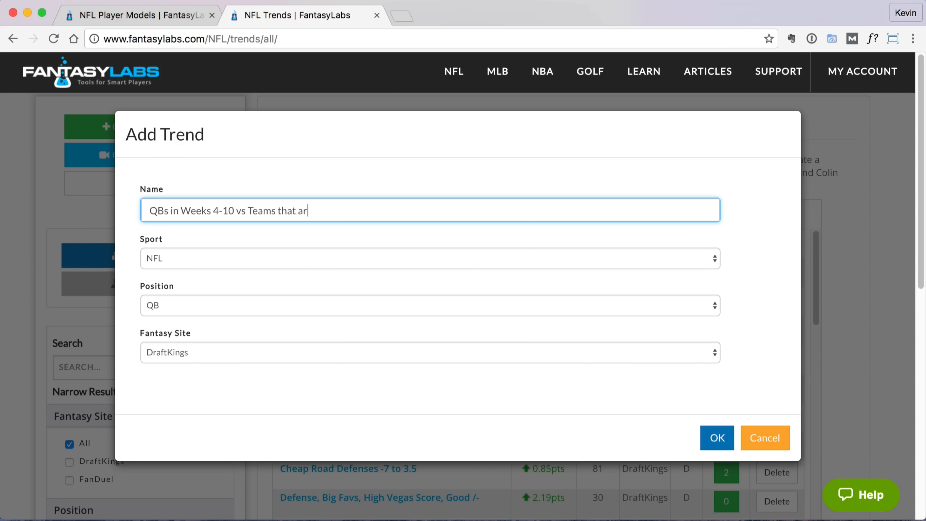
pyautogui.write('e .500 Above')
# Step: Insert the salary range "Between 6000-7000" after "QBs" in the new trend's name
pyautogui.click(171, 211)
pyautogui.write('Under')
pyautogui.press('BackSpace')
pyautogui.press('BackSpace')
pyautogui.press('BackSpace')
pyautogui.press('BackSpace')
pyautogui.press('BackSpace')
pyautogui.write('Between 6000-')
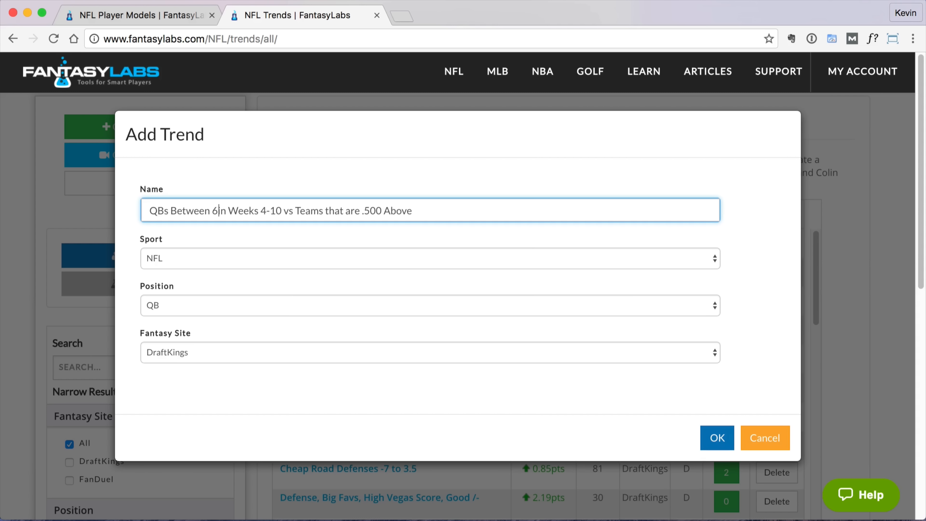
pyautogui.write('7000')
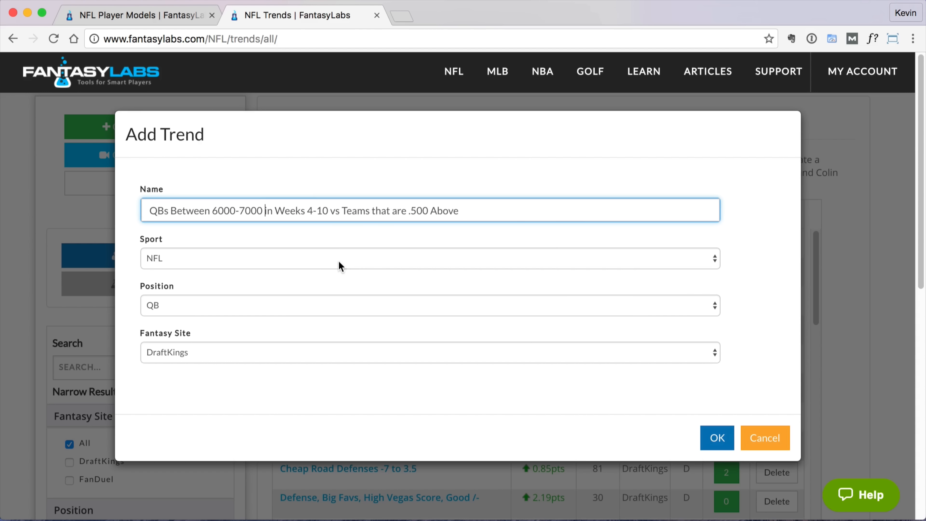
# Step: Correct the name to "QBs Between 6000-7000 in Weeks 3-10 vs Teams that .500 or Above" and create the trend
pyautogui.moveTo(308, 209); pyautogui.dragTo(313, 207)
pyautogui.write('3')
pyautogui.doubleClick(398, 210)
pyautogui.press('BackSpace')
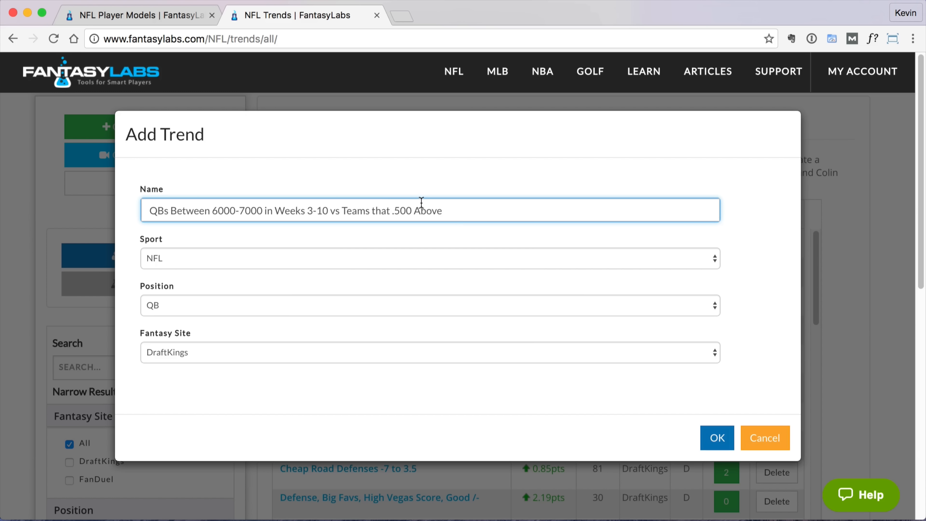
pyautogui.write('or')
pyautogui.press('BackSpace')
pyautogui.press('BackSpace')
pyautogui.press('BackSpace')
pyautogui.write('or')
pyautogui.click(714, 437)
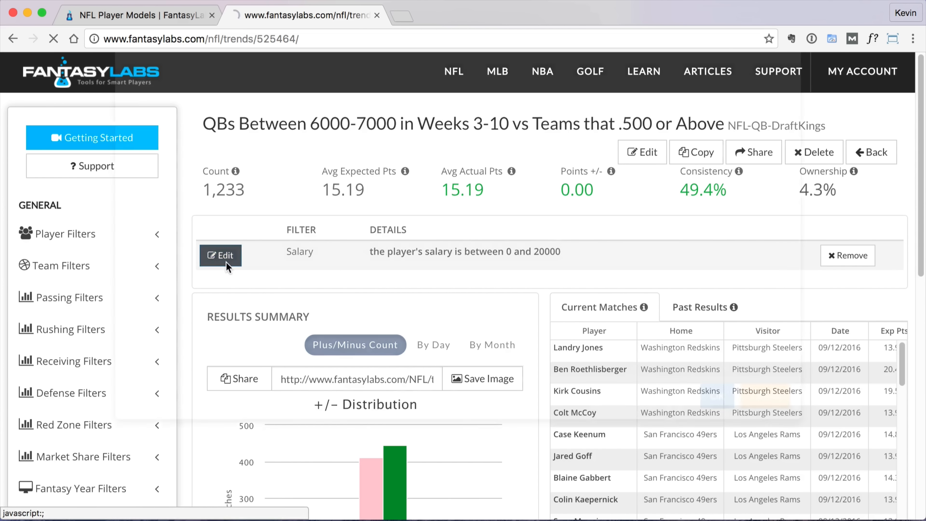
# Step: Set the new trend's Salary filter to a range of 6000 to 7000
pyautogui.click(221, 255)
pyautogui.doubleClick(244, 276)
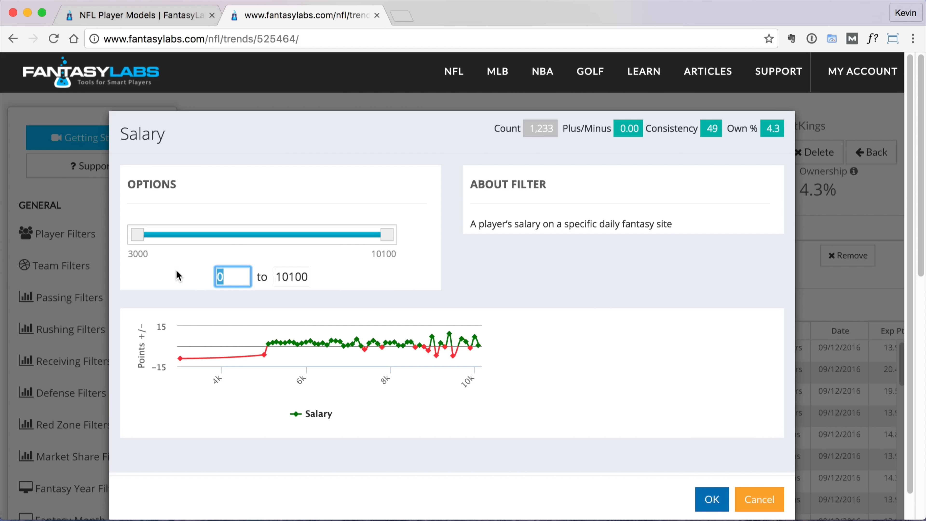
pyautogui.write('6000')
pyautogui.click(281, 276)
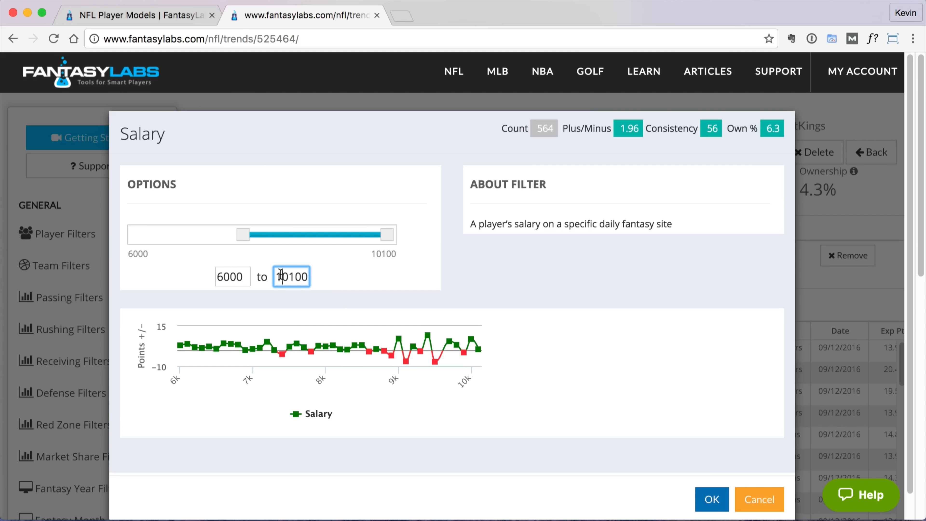
pyautogui.press('Right')
pyautogui.press('Right')
pyautogui.press('Right')
pyautogui.press('BackSpace')
pyautogui.press('BackSpace')
pyautogui.press('BackSpace')
pyautogui.write('700')
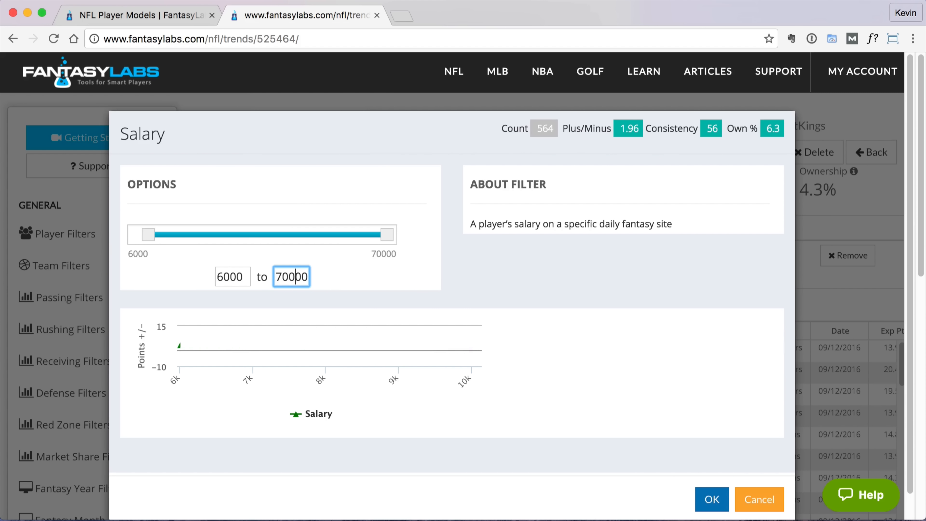
pyautogui.press('BackSpace')
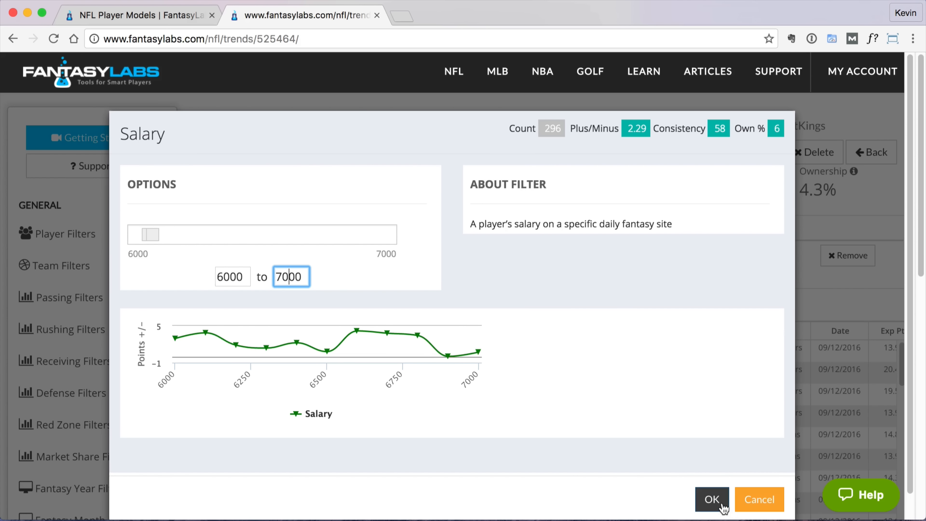
pyautogui.click(722, 507)
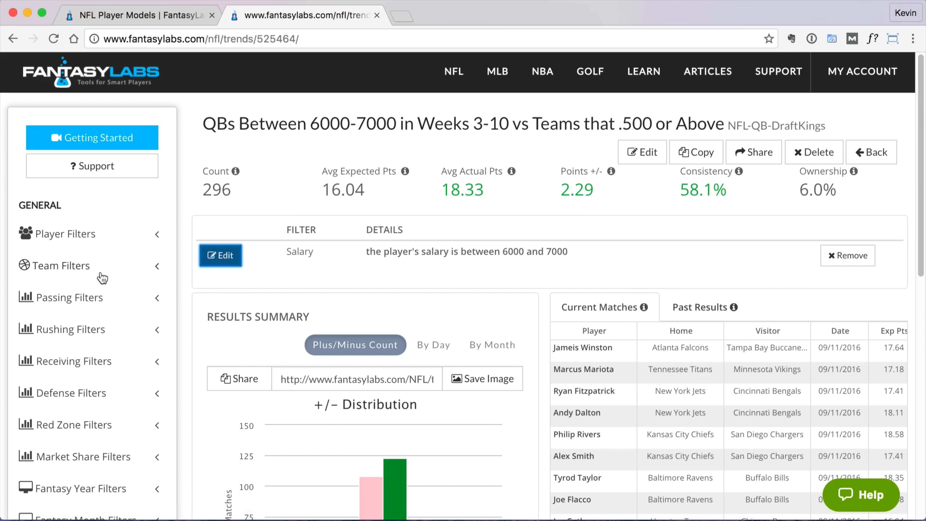
# Step: Add the Game Number time filter to the trend, limited to games 3 to 10
pyautogui.scroll(-5, 103, 278)
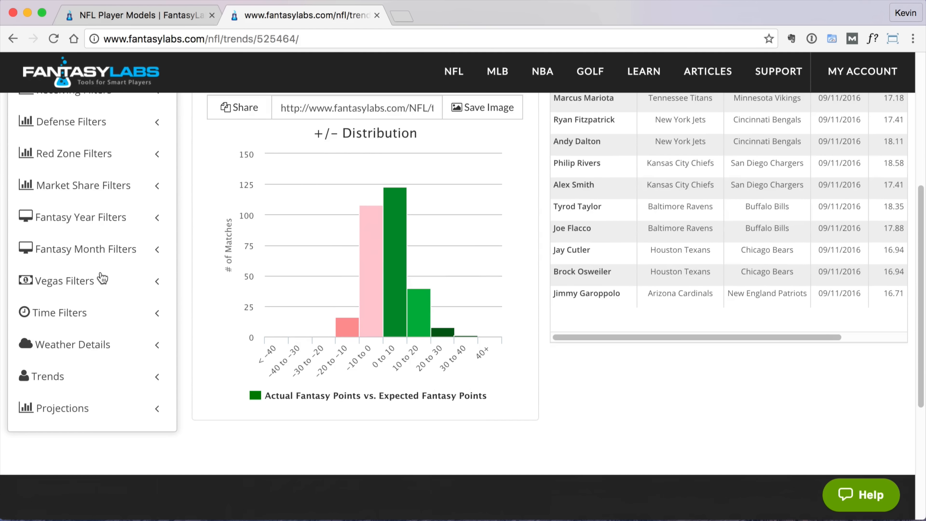
pyautogui.click(71, 313)
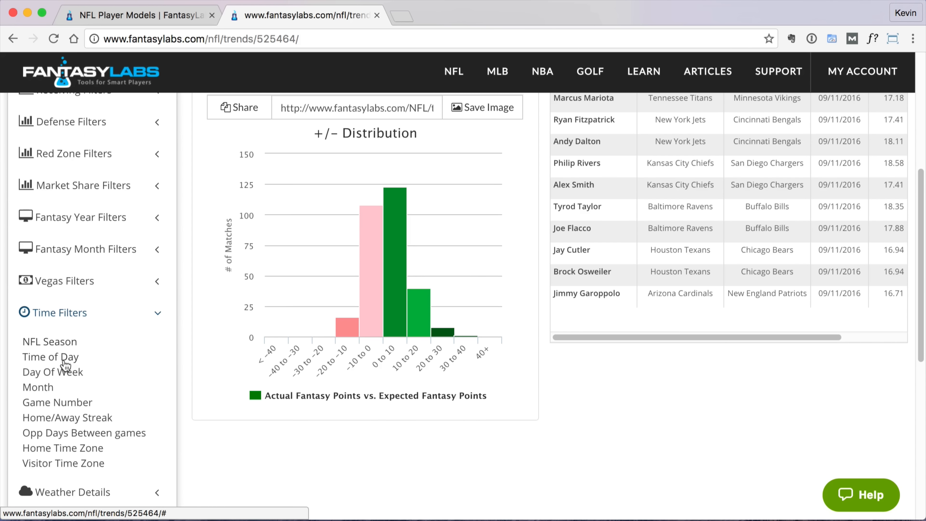
pyautogui.click(64, 401)
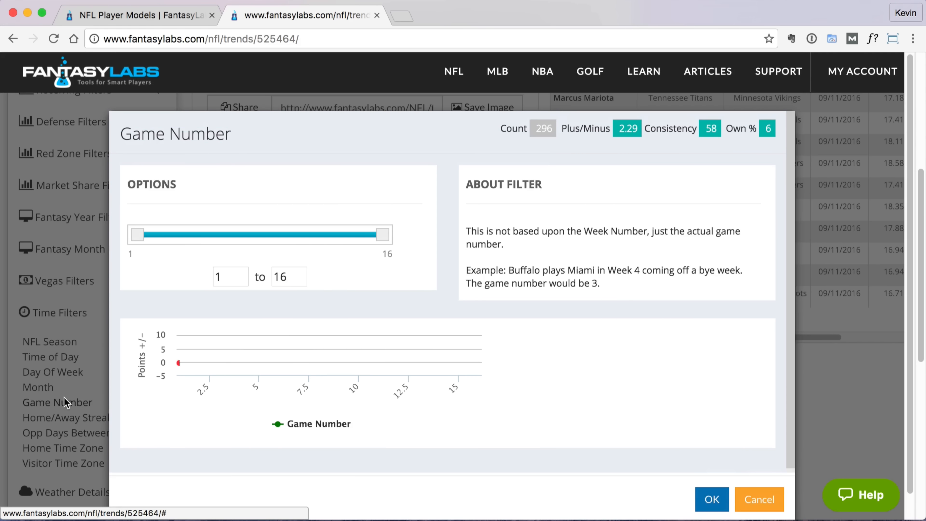
pyautogui.doubleClick(219, 277)
pyautogui.write('3')
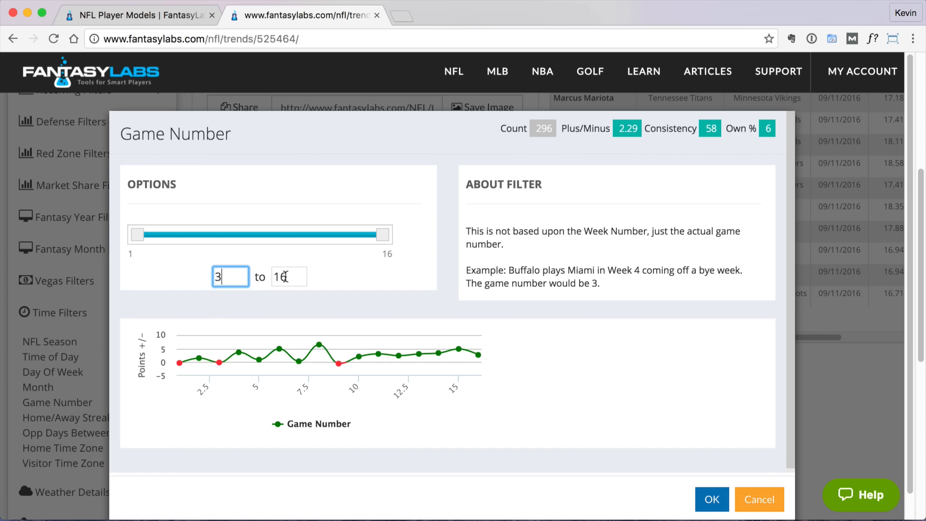
pyautogui.click(285, 278)
pyautogui.moveTo(287, 278); pyautogui.dragTo(284, 278)
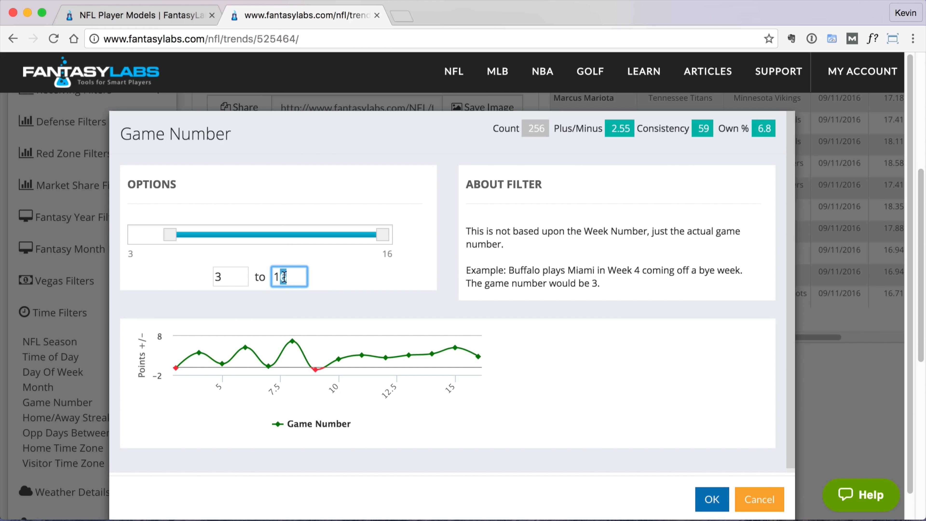
pyautogui.write('0')
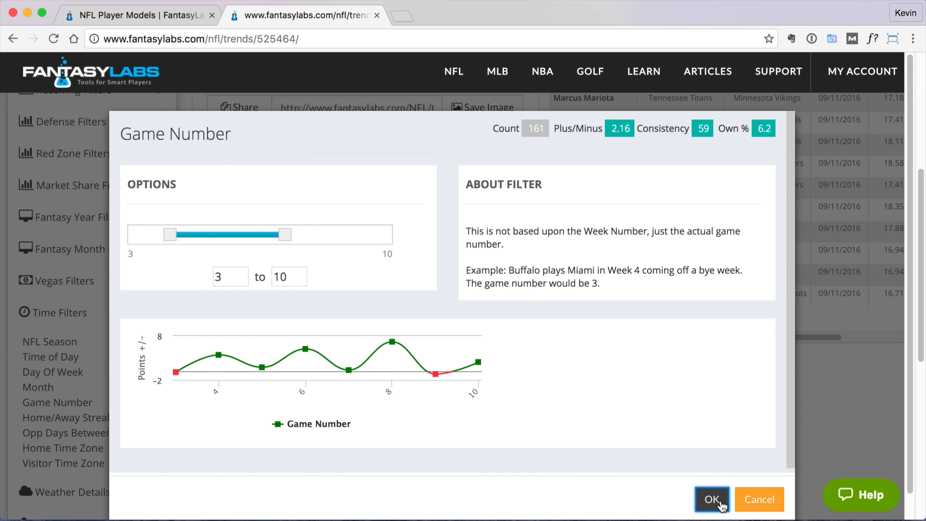
pyautogui.click(712, 499)
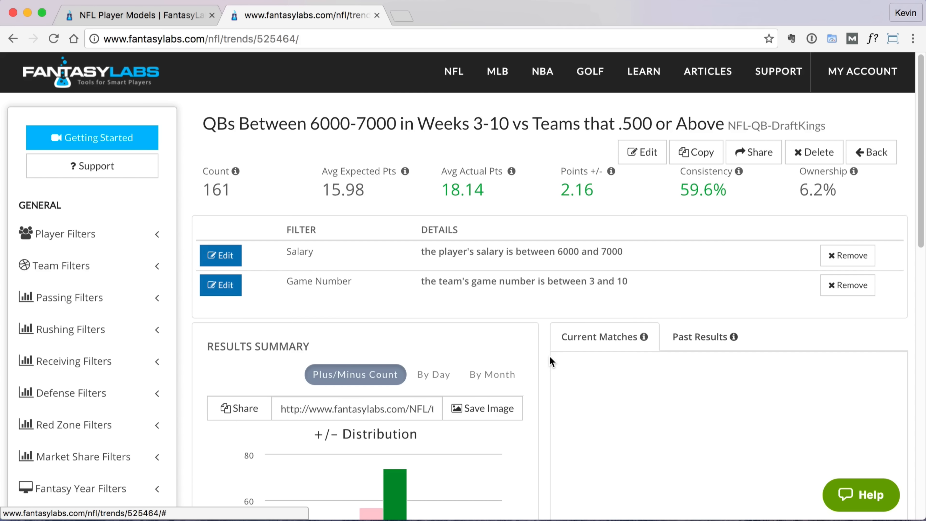
# Step: Add the Opponent Win % team filter to the trend with a range of 50 to 100
pyautogui.click(107, 269)
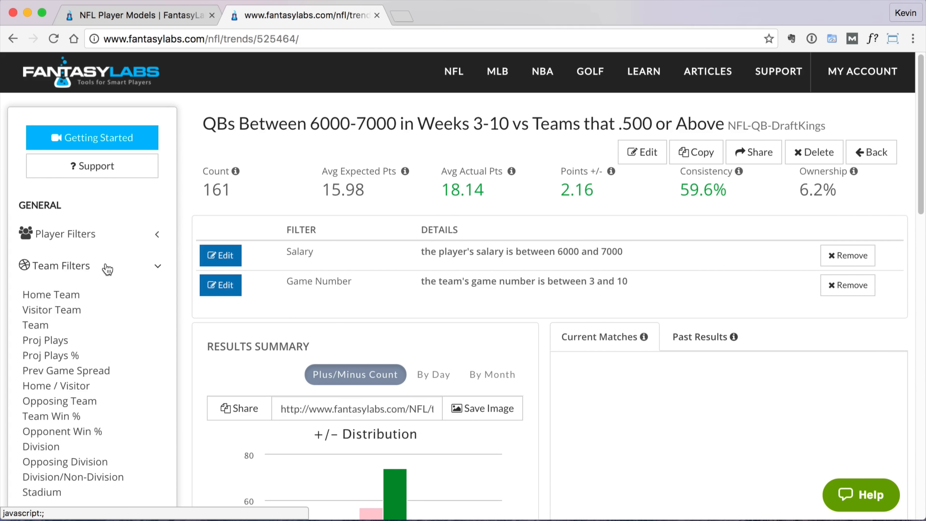
pyautogui.click(94, 434)
pyautogui.doubleClick(237, 278)
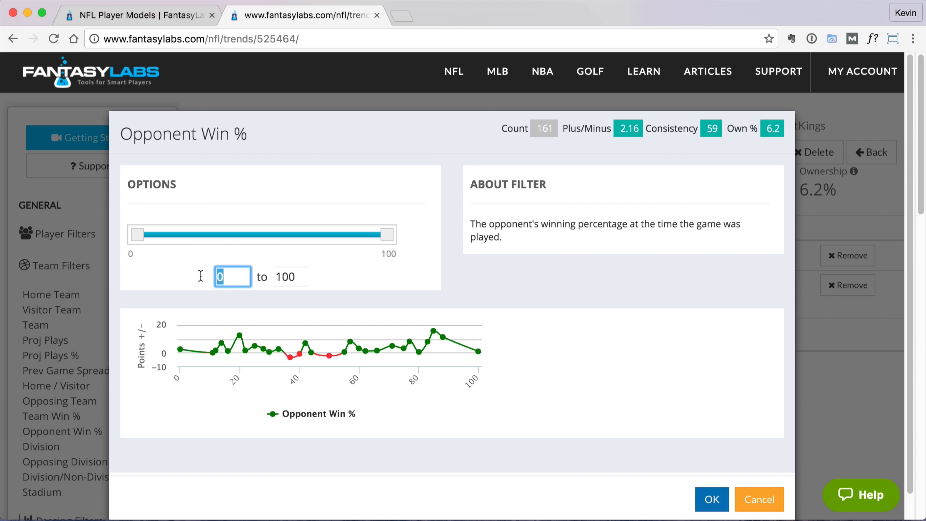
pyautogui.write('50')
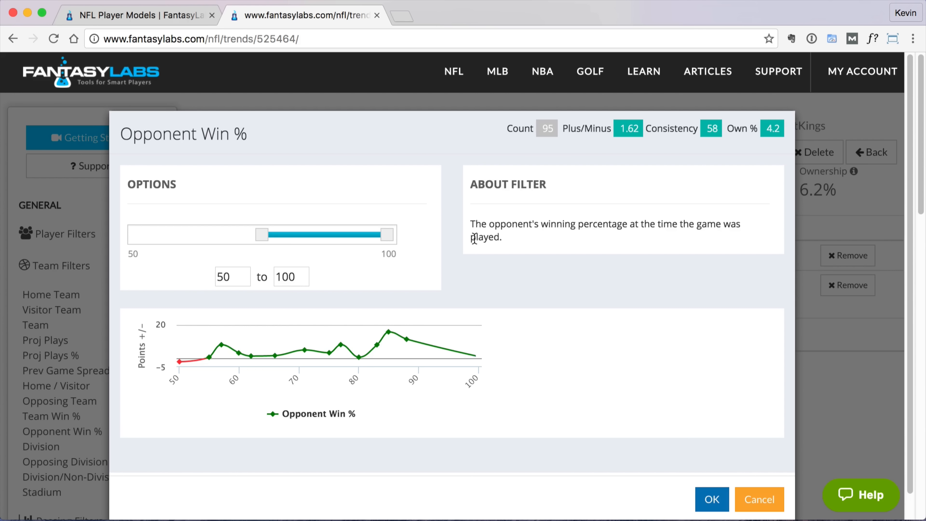
pyautogui.click(707, 498)
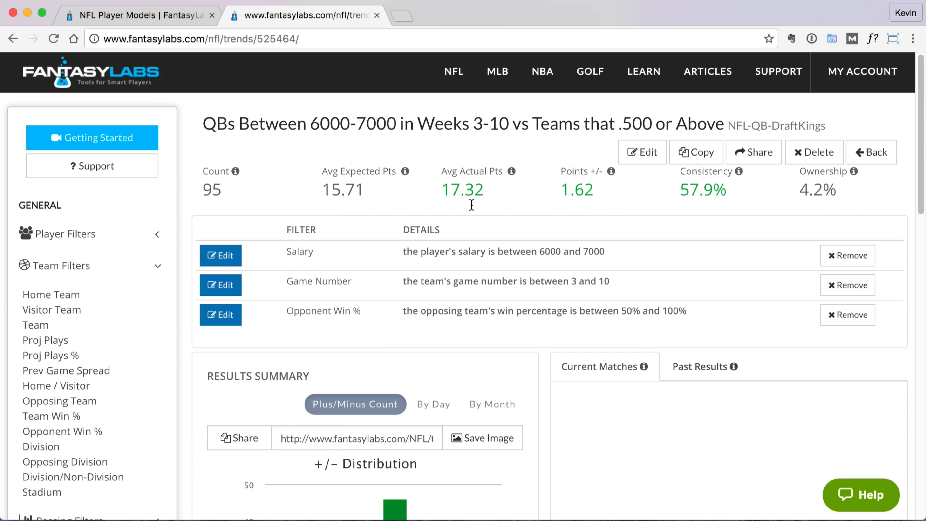
# Step: Examine the trend's past results, comparing expected points, actual points, ownership, salary, game number and opponent win percentage
pyautogui.click(694, 368)
pyautogui.scroll(-10, 598, 358)
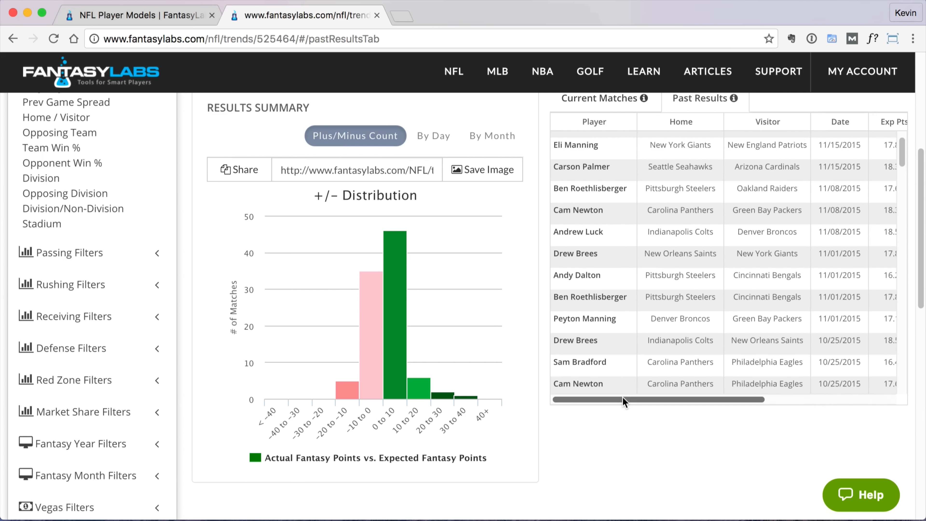
pyautogui.scroll(1, 637, 383)
pyautogui.moveTo(636, 401); pyautogui.dragTo(724, 401)
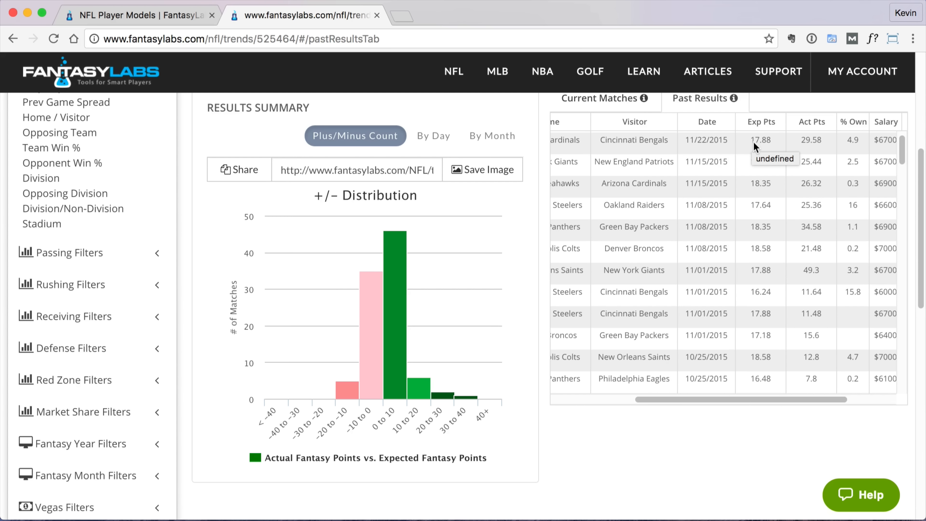
pyautogui.moveTo(700, 402); pyautogui.dragTo(669, 392)
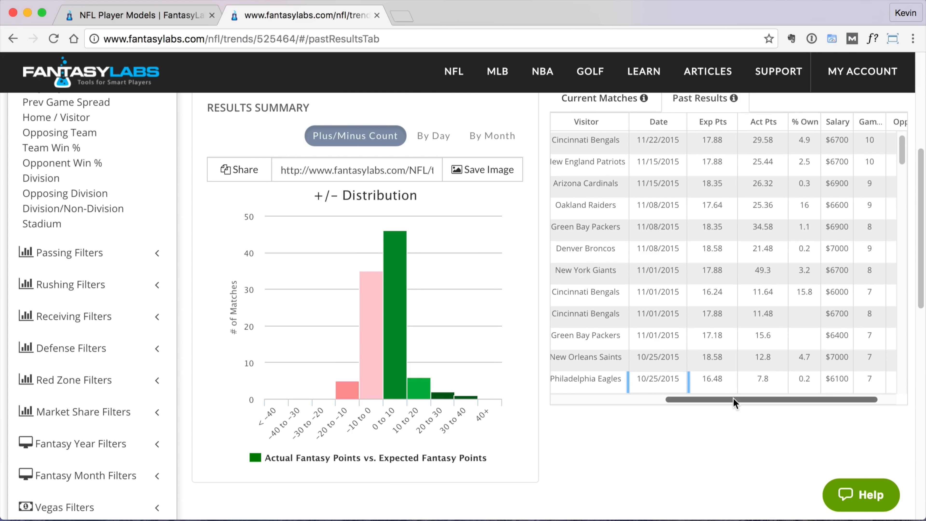
pyautogui.moveTo(732, 398); pyautogui.dragTo(738, 398)
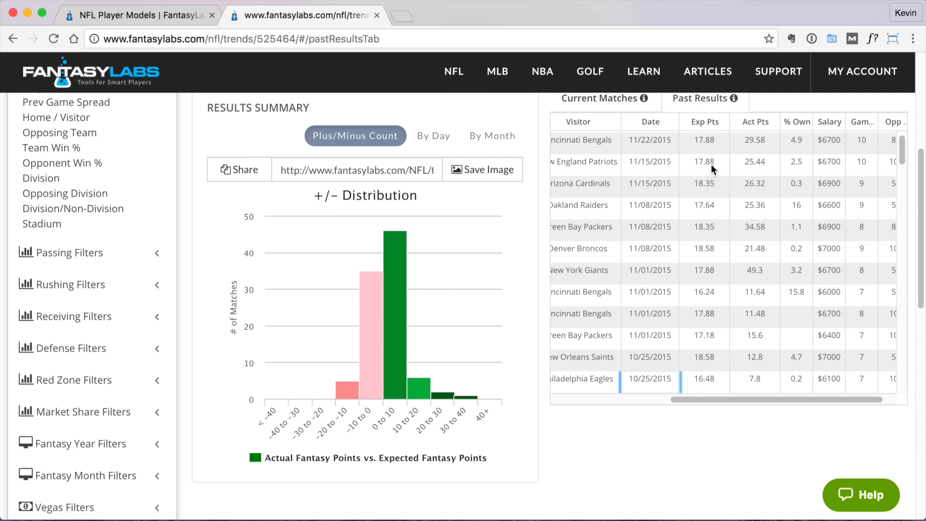
pyautogui.moveTo(696, 402); pyautogui.dragTo(674, 397)
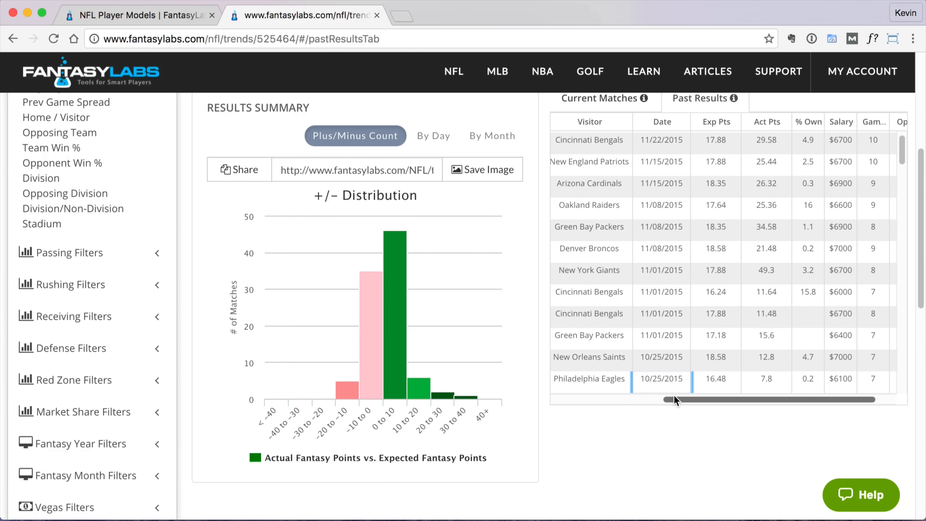
pyautogui.moveTo(675, 400); pyautogui.dragTo(678, 399)
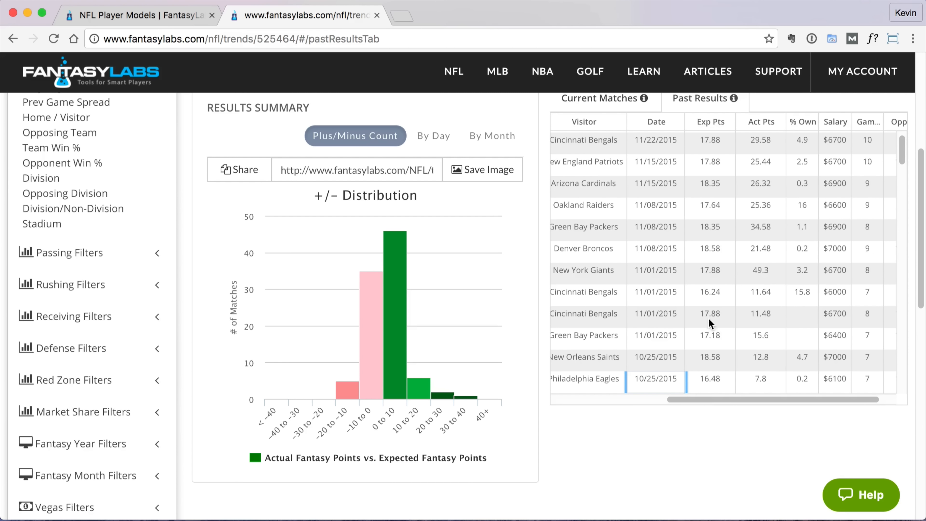
pyautogui.moveTo(727, 397)
pyautogui.mouseDown()
pyautogui.moveTo(568, 404)
pyautogui.moveTo(737, 398)
pyautogui.mouseUp()
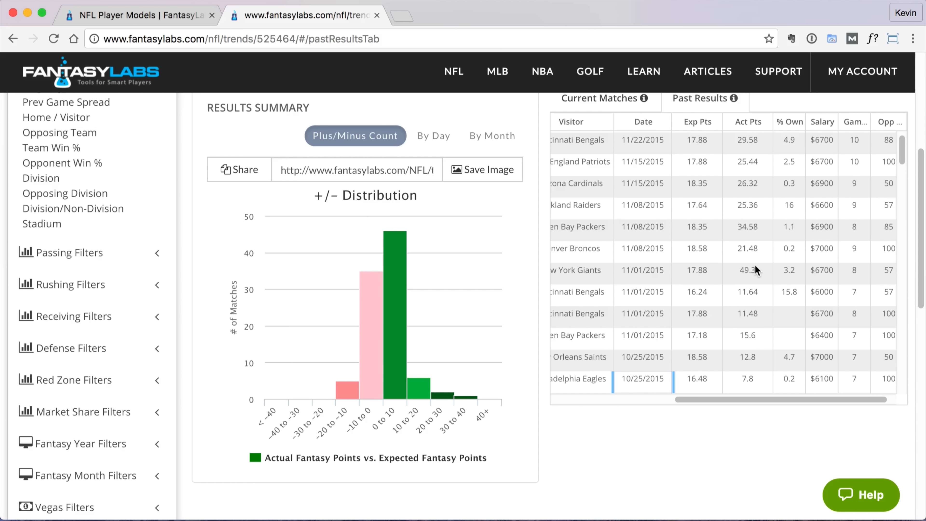
pyautogui.scroll(-1, 762, 302)
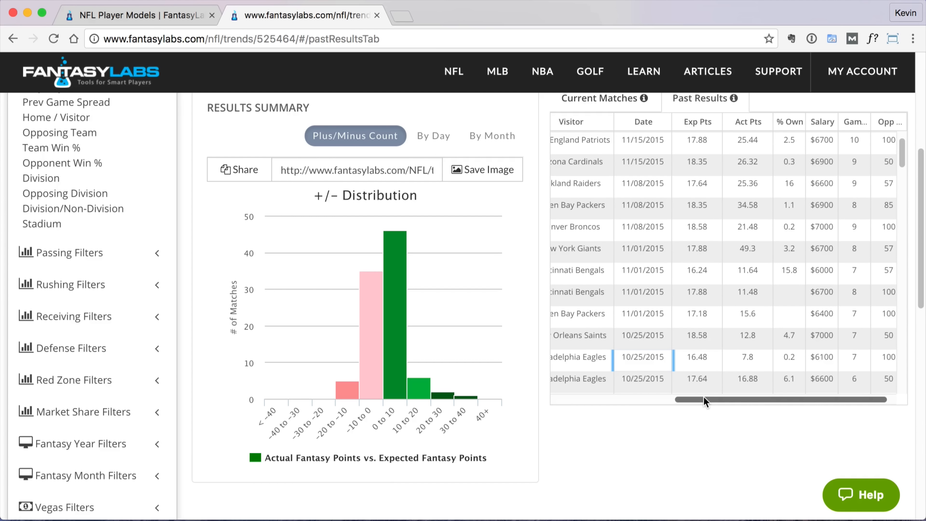
# Step: Review the trend's past results from player names through opponent figures, together with its filters and the +/- distribution chart
pyautogui.moveTo(702, 398); pyautogui.dragTo(686, 399)
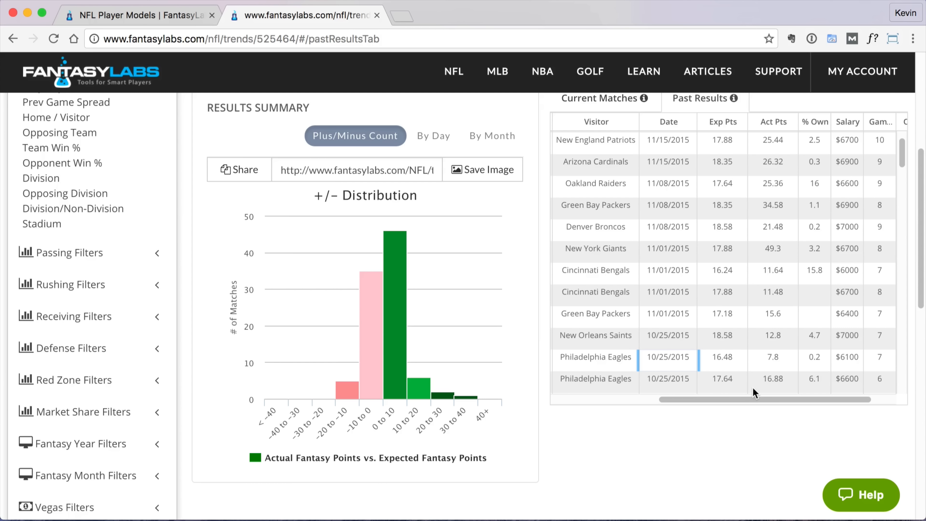
pyautogui.moveTo(746, 399); pyautogui.dragTo(637, 407)
pyautogui.scroll(2, 637, 408)
pyautogui.scroll(7, 541, 331)
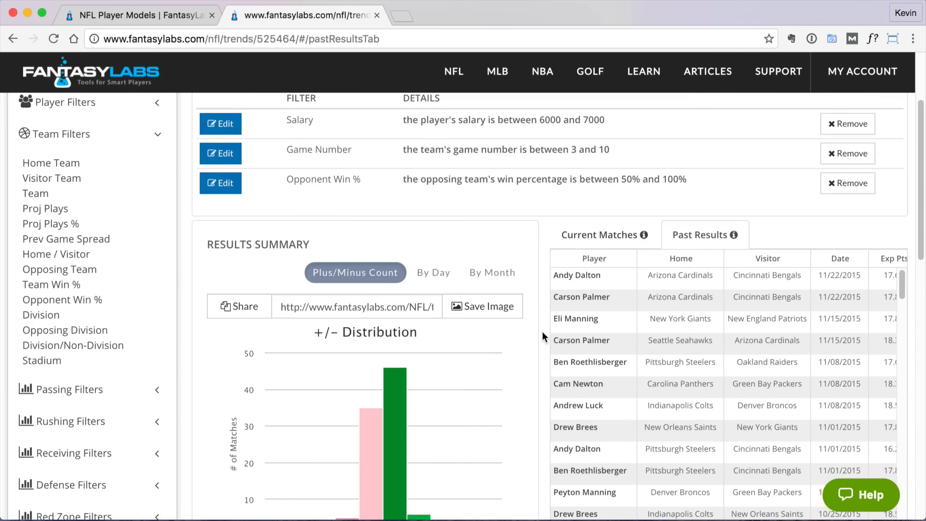
pyautogui.scroll(-7, 542, 332)
pyautogui.scroll(6, 699, 394)
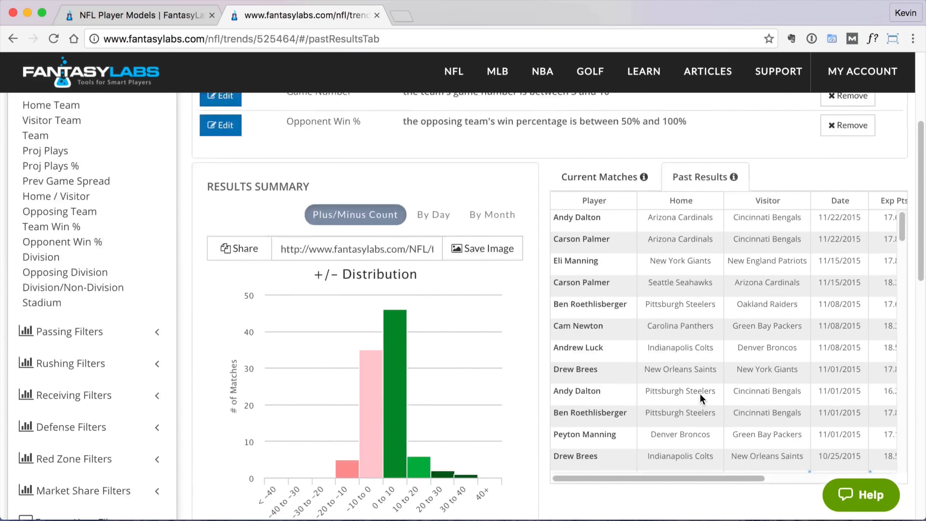
pyautogui.scroll(-4, 703, 394)
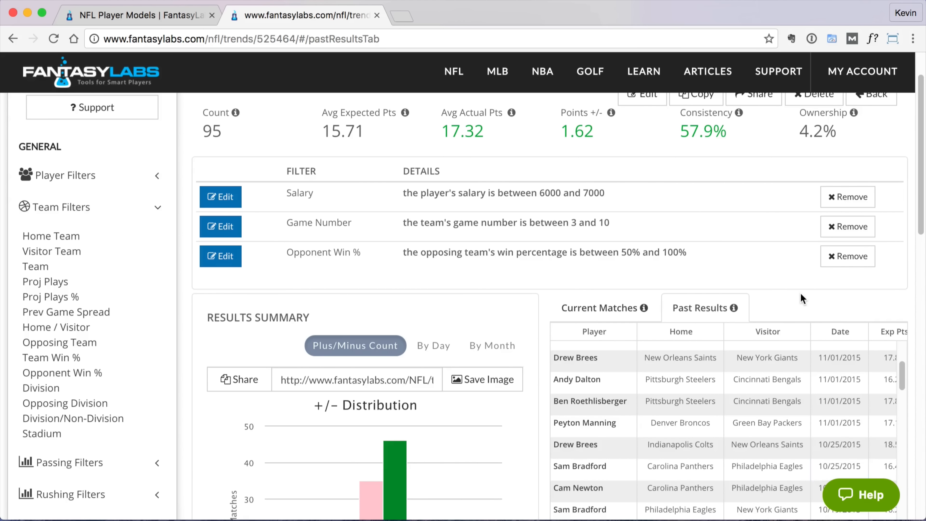
pyautogui.scroll(-5, 800, 293)
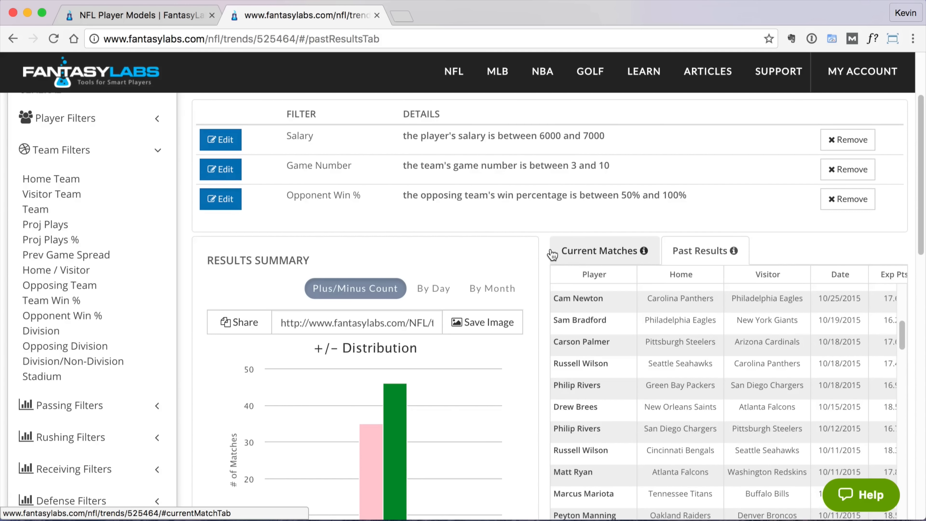
pyautogui.scroll(3, 557, 258)
pyautogui.scroll(3, 672, 448)
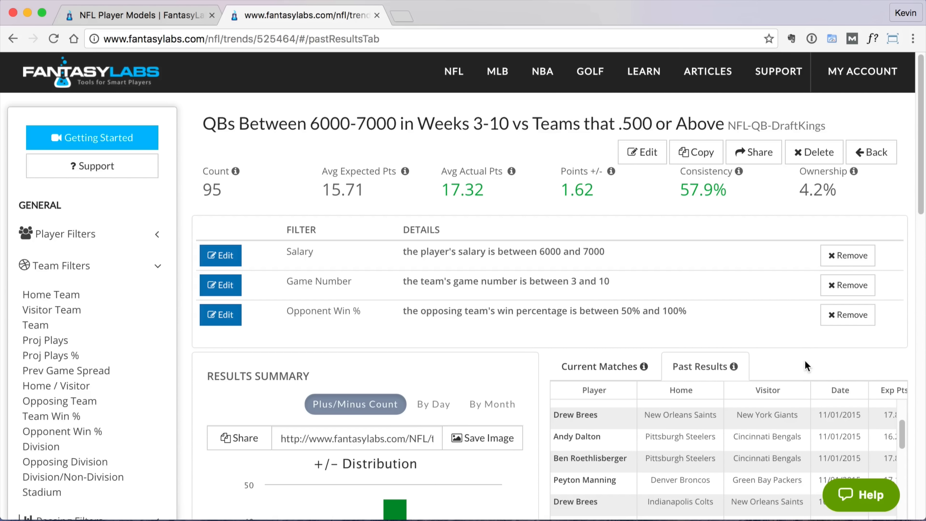
pyautogui.moveTo(901, 432); pyautogui.dragTo(902, 404)
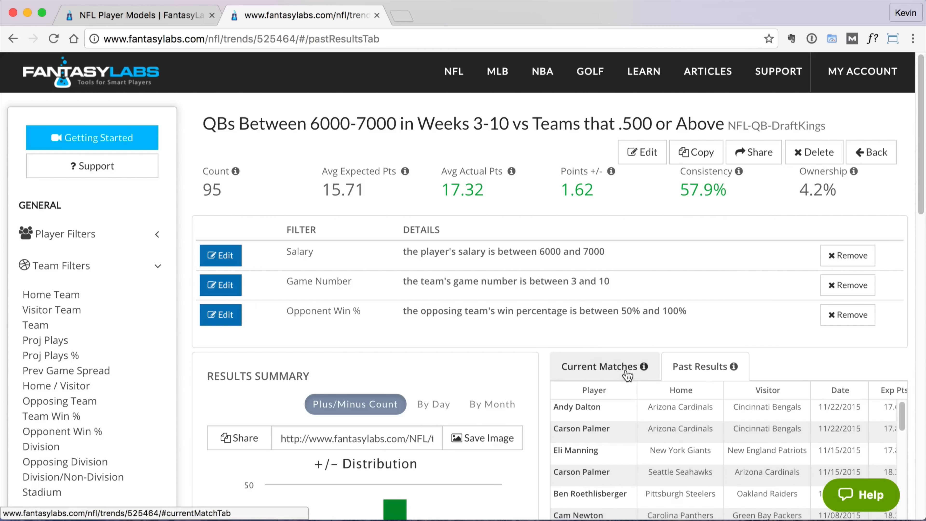
# Step: Check the trend's current matches and return to its past results
pyautogui.click(634, 367)
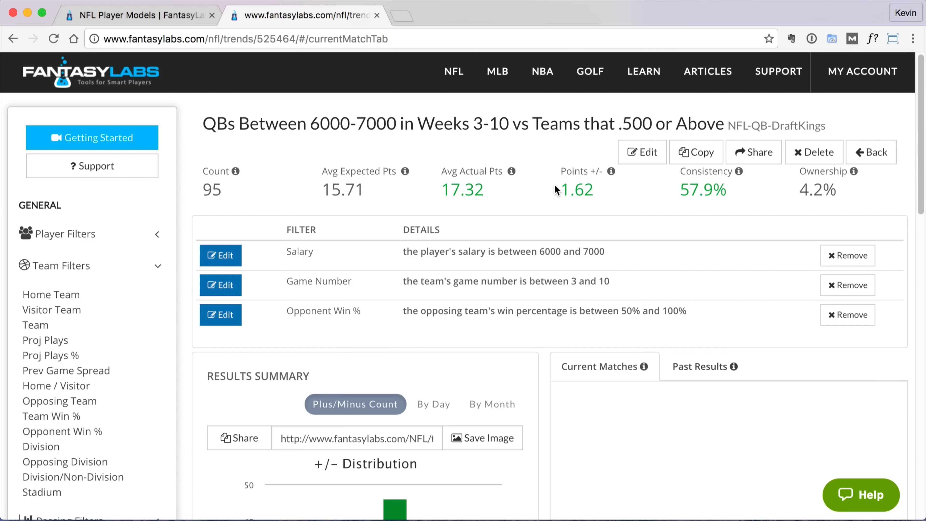
pyautogui.click(697, 377)
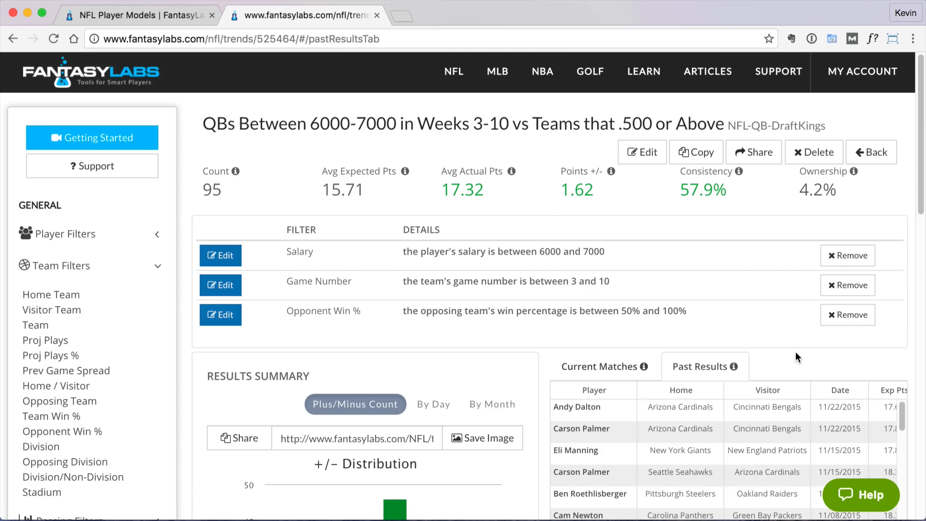
pyautogui.scroll(-1, 795, 351)
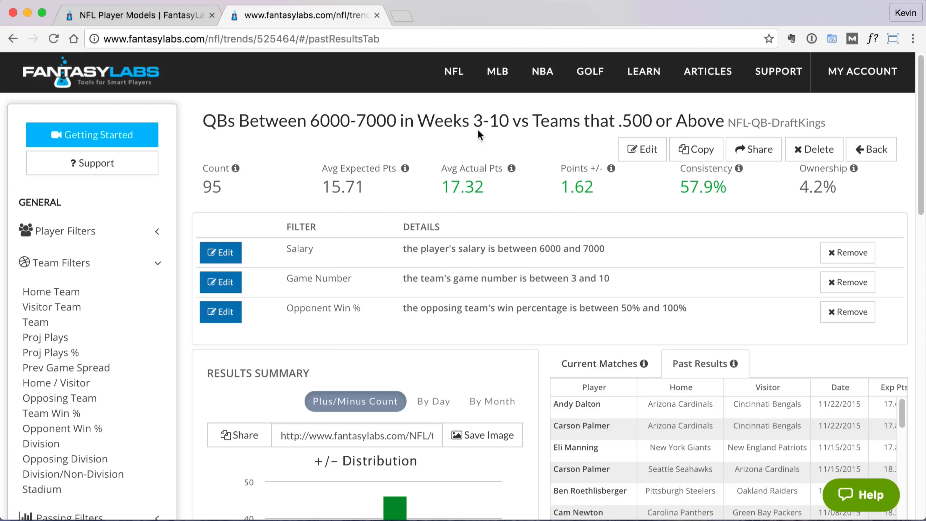
# Step: Try lowering the Opponent Win % filter's minimum to 40 and to 35, keeping the maximum at 100
pyautogui.click(234, 320)
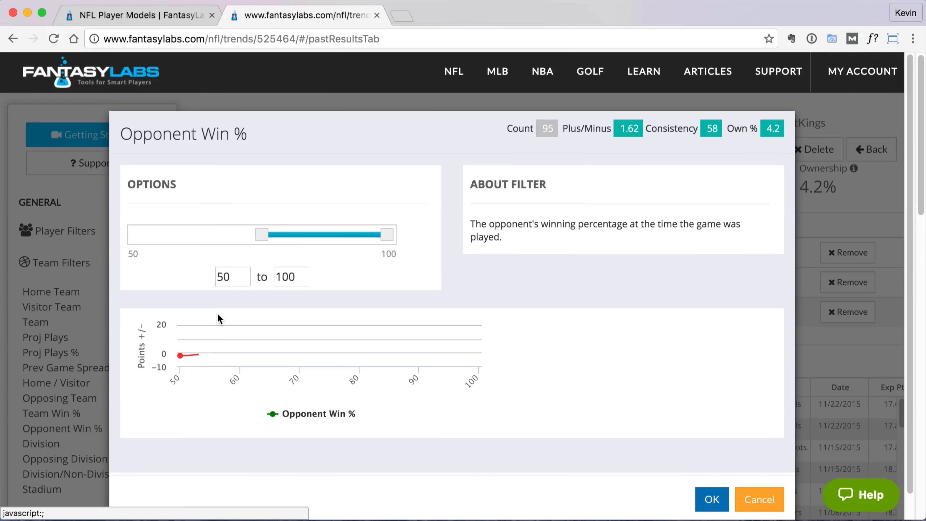
pyautogui.click(238, 277)
pyautogui.moveTo(217, 276); pyautogui.dragTo(220, 276)
pyautogui.write('4')
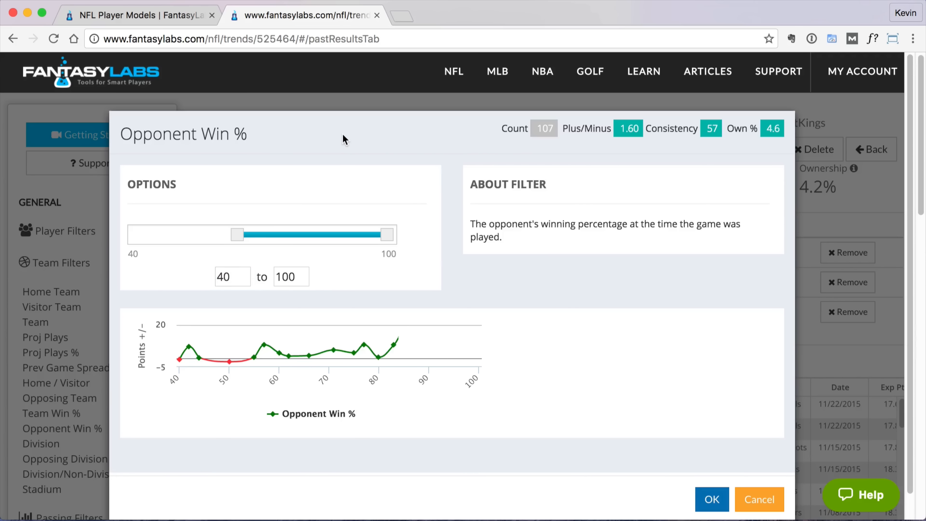
pyautogui.moveTo(229, 271); pyautogui.dragTo(219, 274)
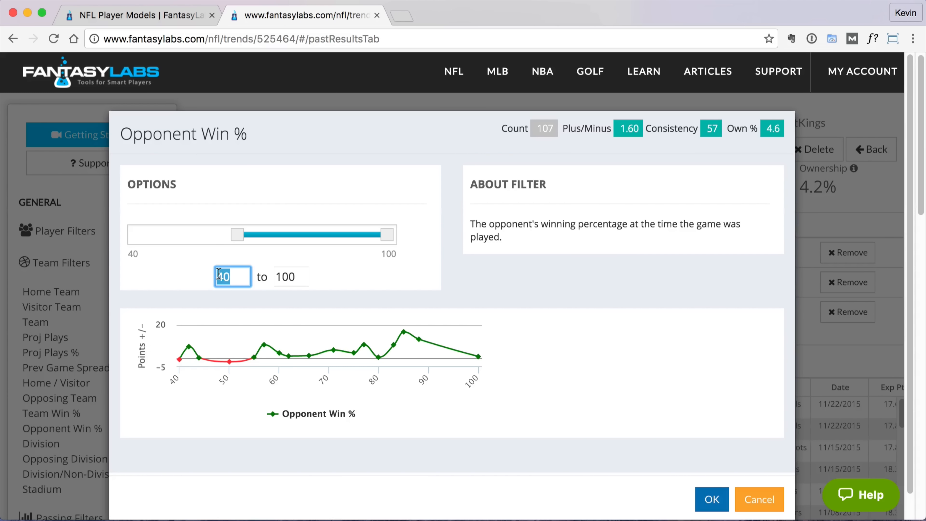
pyautogui.write('35')
pyautogui.click(303, 145)
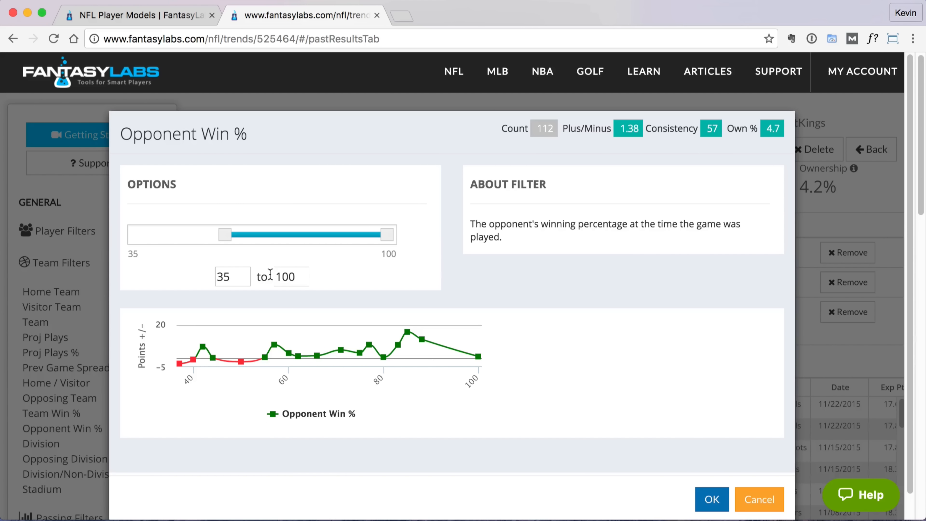
# Step: Try Opponent Win % maximums of 75 and 50 with the minimum kept at 35
pyautogui.doubleClick(290, 277)
pyautogui.write('75')
pyautogui.click(355, 158)
pyautogui.doubleClick(296, 275)
pyautogui.write('50')
pyautogui.click(363, 136)
# Step: Try an Opponent Win % range of 50 to 70
pyautogui.click(242, 275)
pyautogui.doubleClick(220, 273)
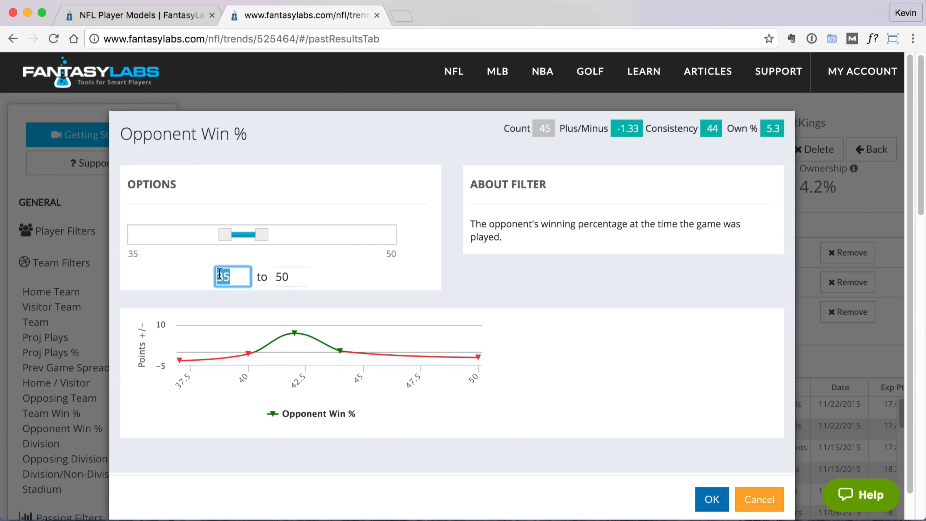
pyautogui.write('50')
pyautogui.doubleClick(277, 277)
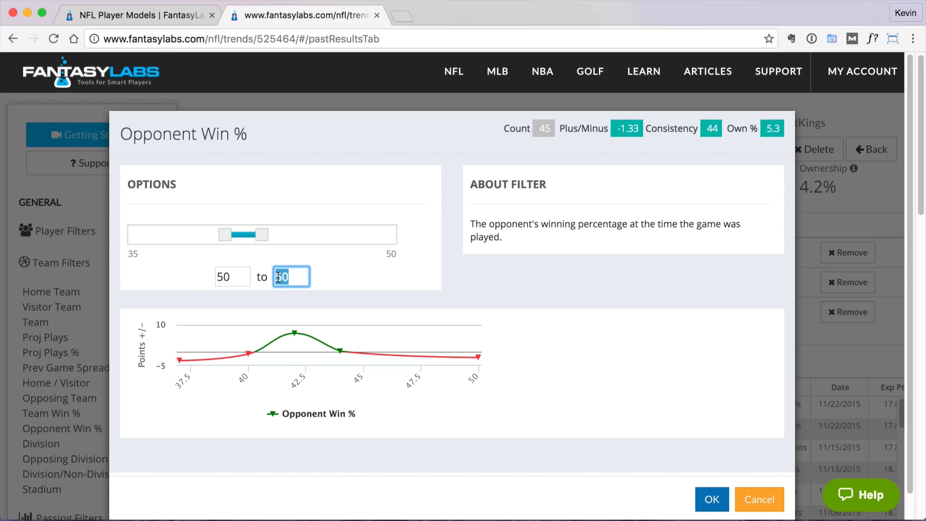
pyautogui.write('700')
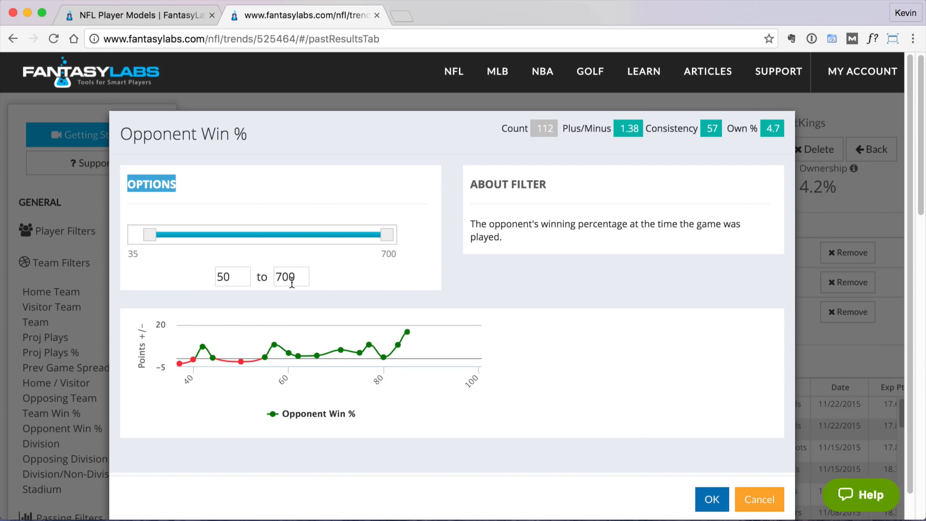
pyautogui.press('BackSpace')
pyautogui.doubleClick(231, 274)
pyautogui.write('50')
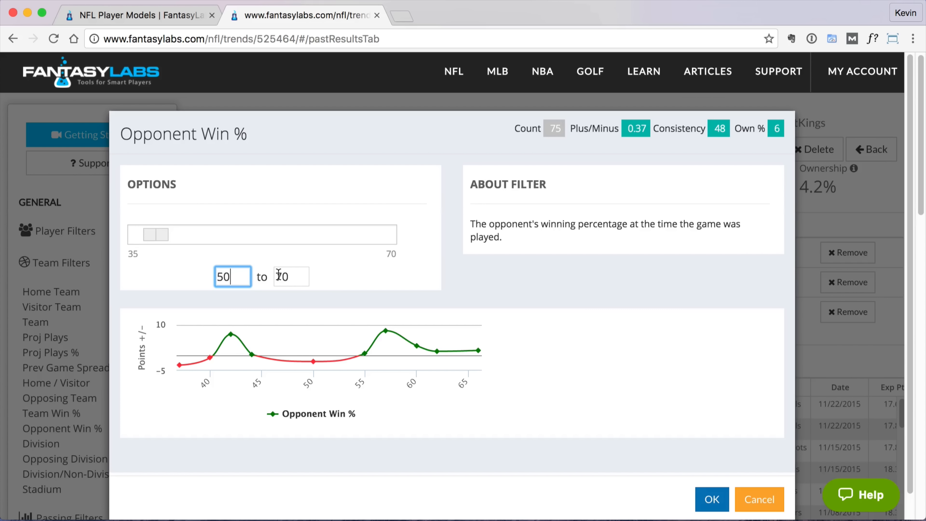
# Step: Set the Opponent Win % maximum back to 100 and apply the 50 to 100 range to the trend
pyautogui.press('Tab')
pyautogui.write('100')
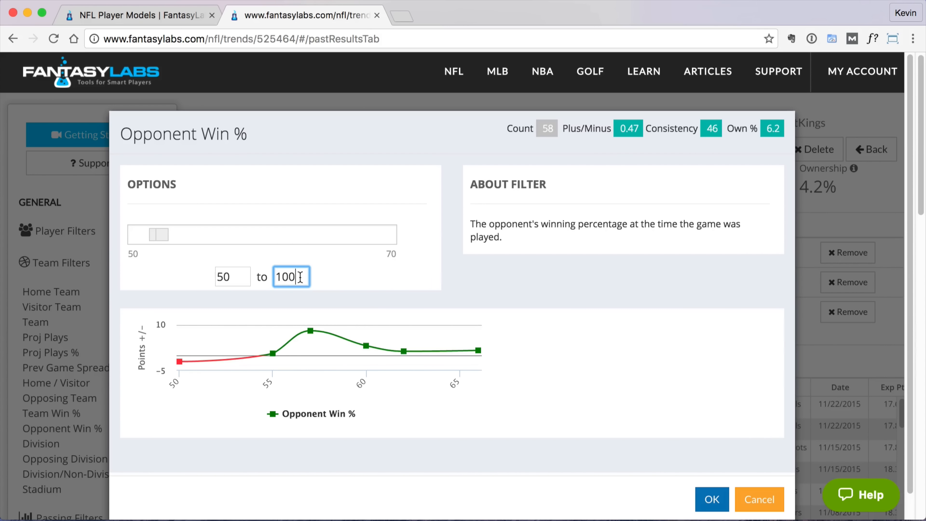
pyautogui.click(370, 258)
pyautogui.click(711, 498)
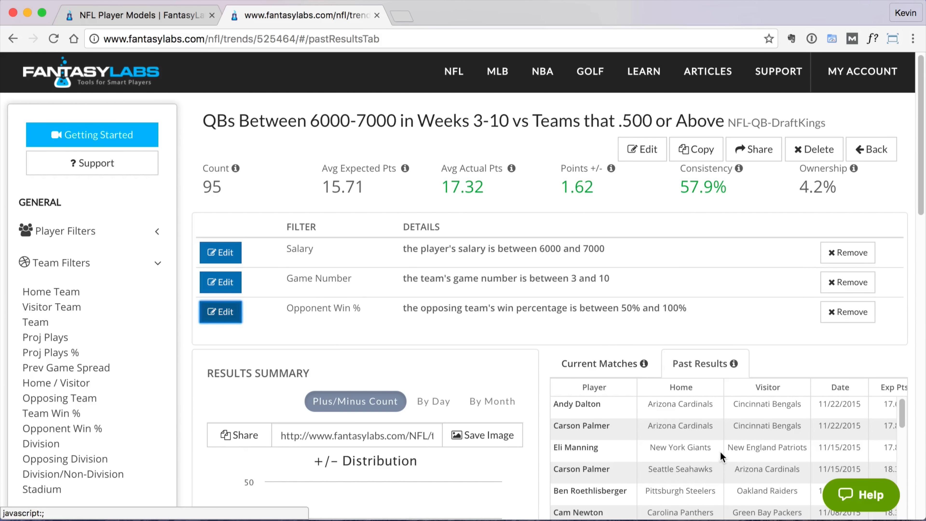